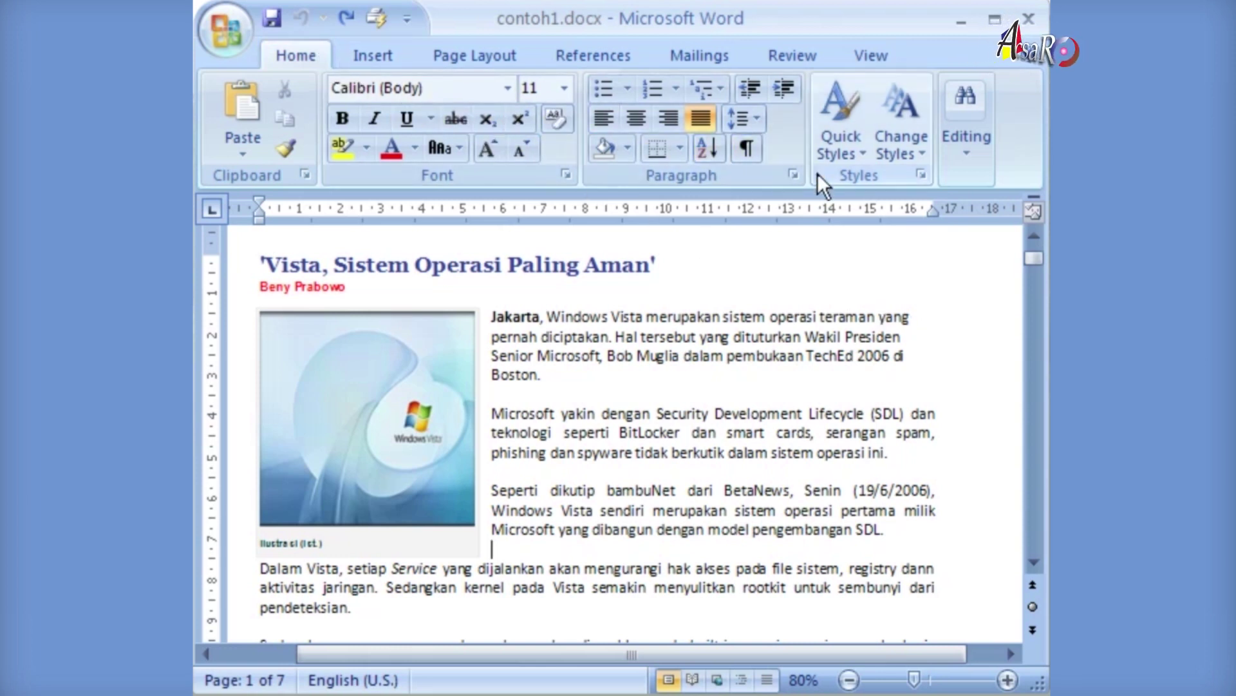
Open Find and Replace on the Replace tab, expanded to show all search options.
{"action": "left_click", "coordinate": [971, 158]}
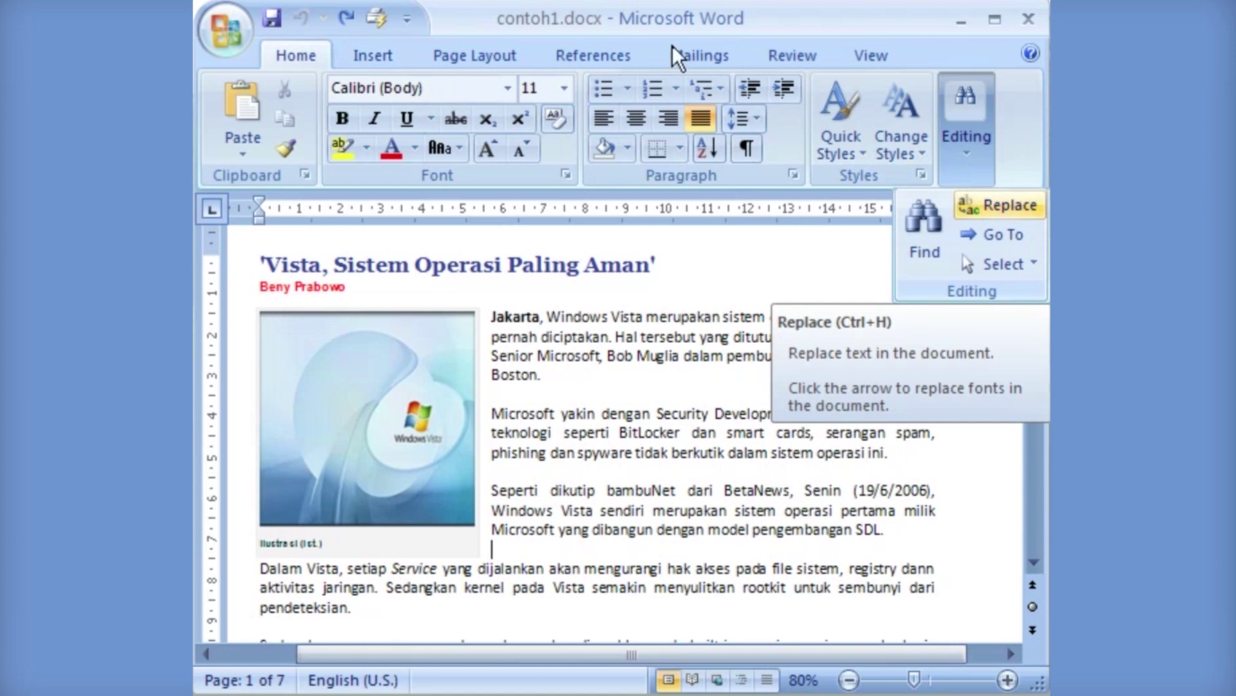
{"action": "key", "text": "ctrl+h"}
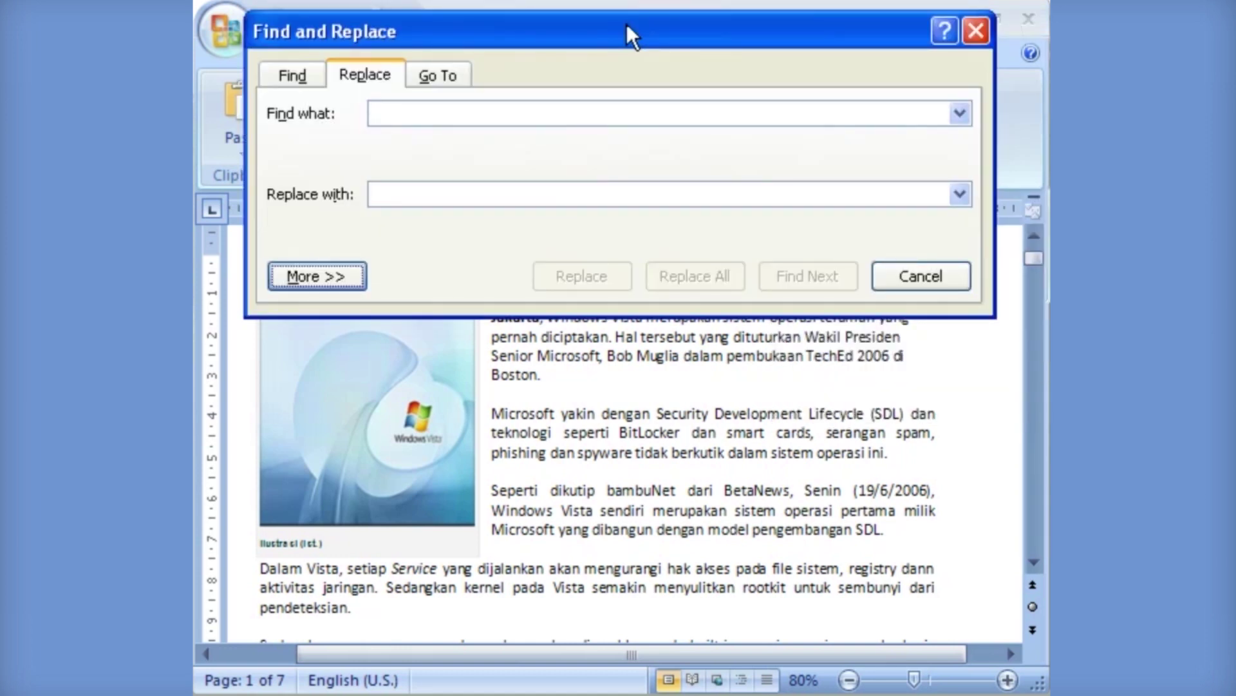
{"action": "left_click", "coordinate": [358, 269]}
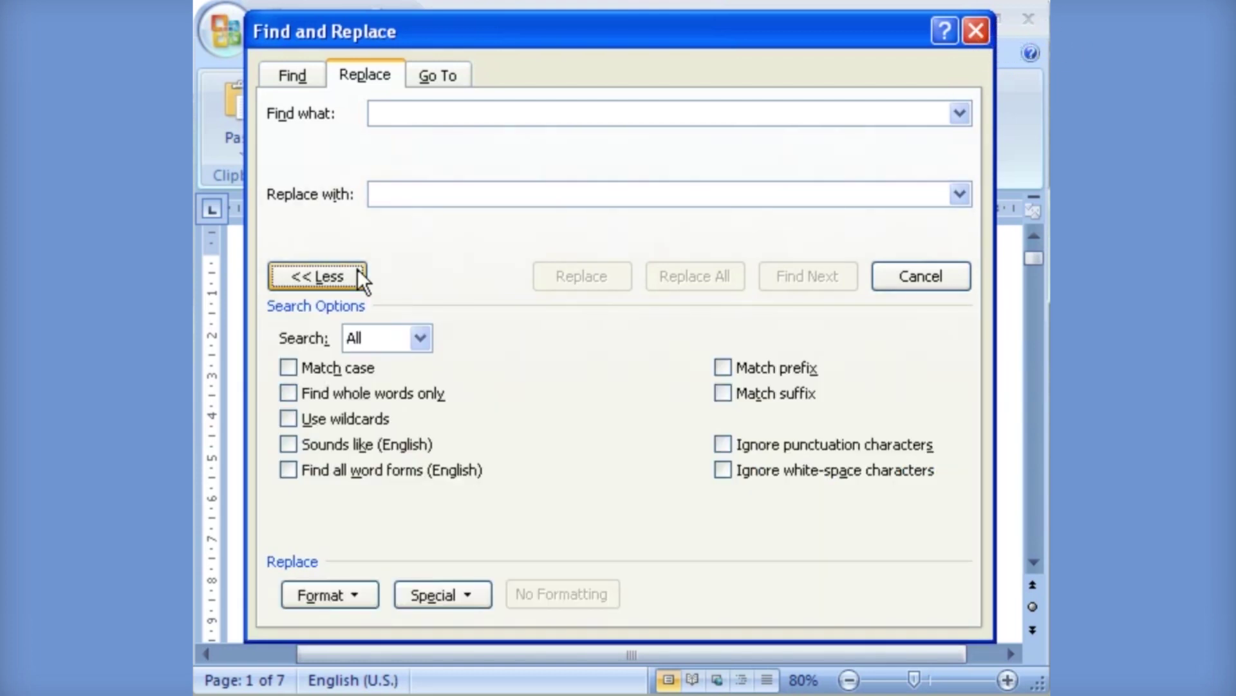
{"action": "left_click", "coordinate": [349, 594]}
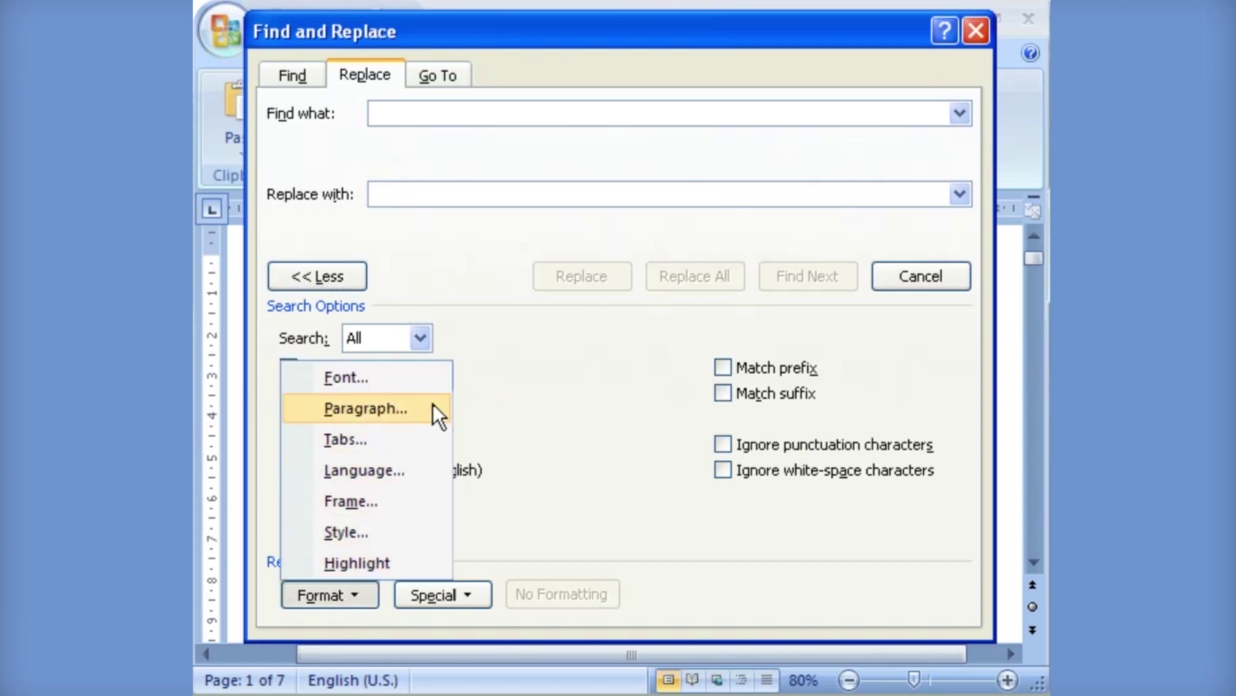
Set Find what, left empty, to match Italic font style.
{"action": "left_click", "coordinate": [433, 382]}
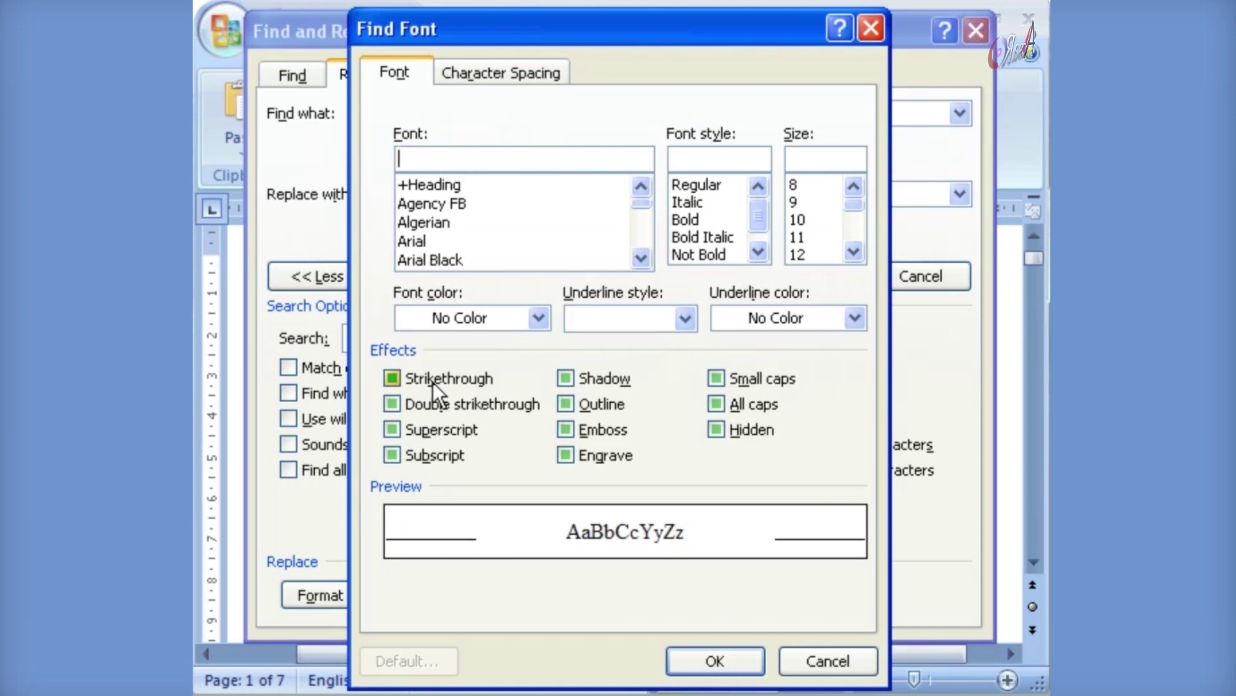
{"action": "left_click", "coordinate": [712, 201]}
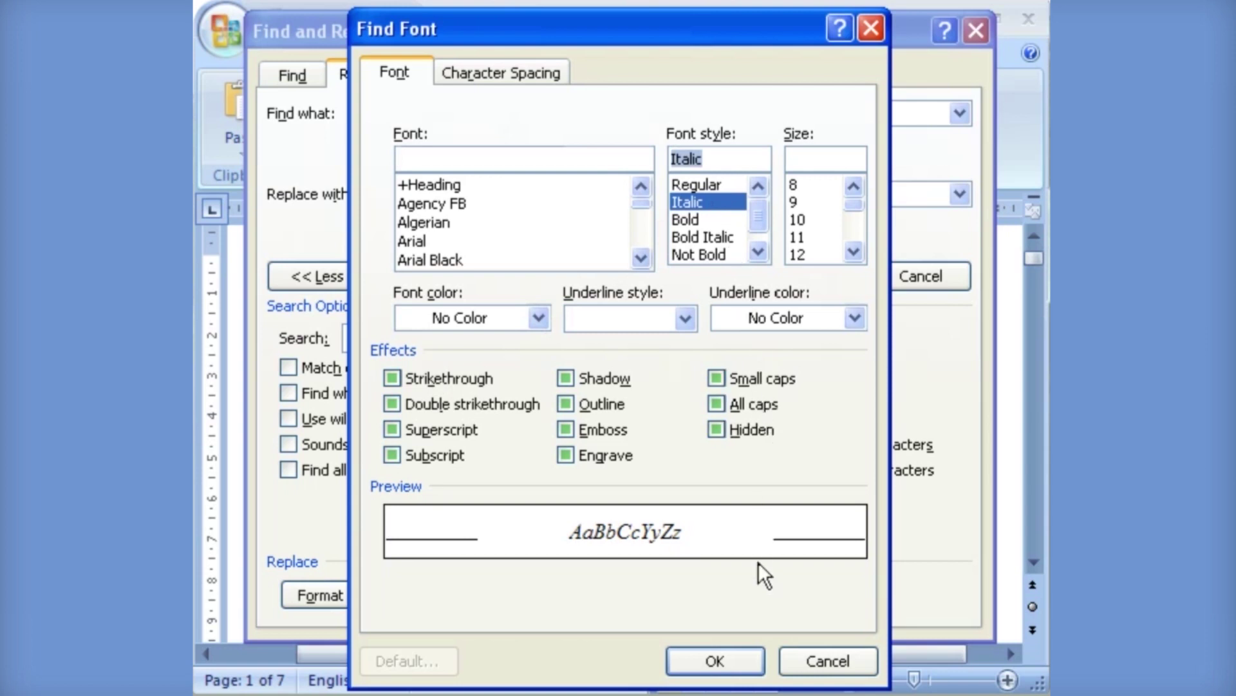
{"action": "left_click", "coordinate": [735, 655]}
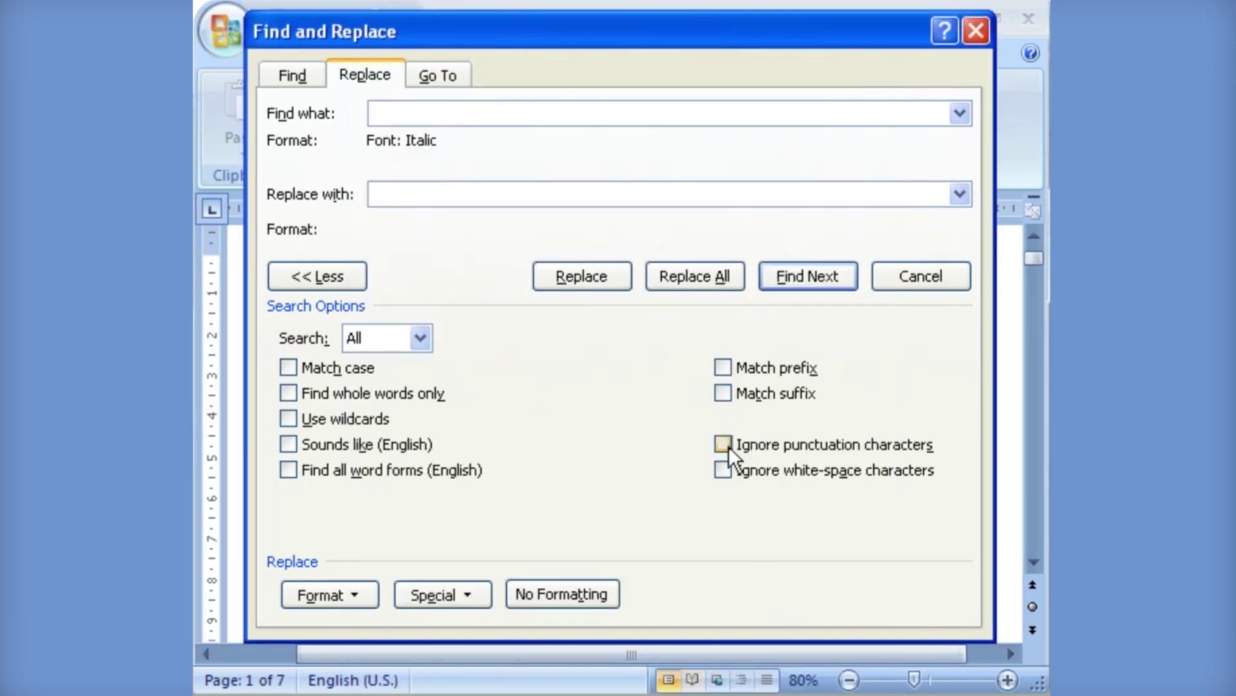
{"action": "left_click", "coordinate": [552, 195]}
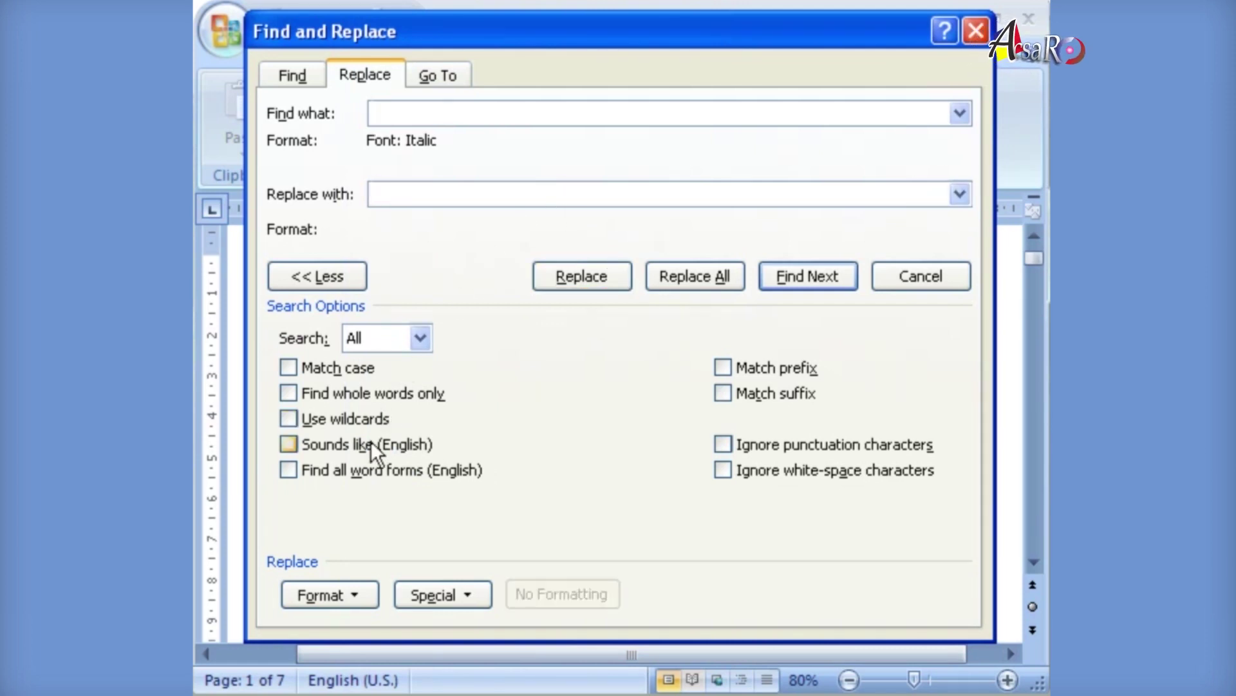
Give the replacement font Arial, Bold, Blue color and Words only underline.
{"action": "left_click", "coordinate": [355, 594]}
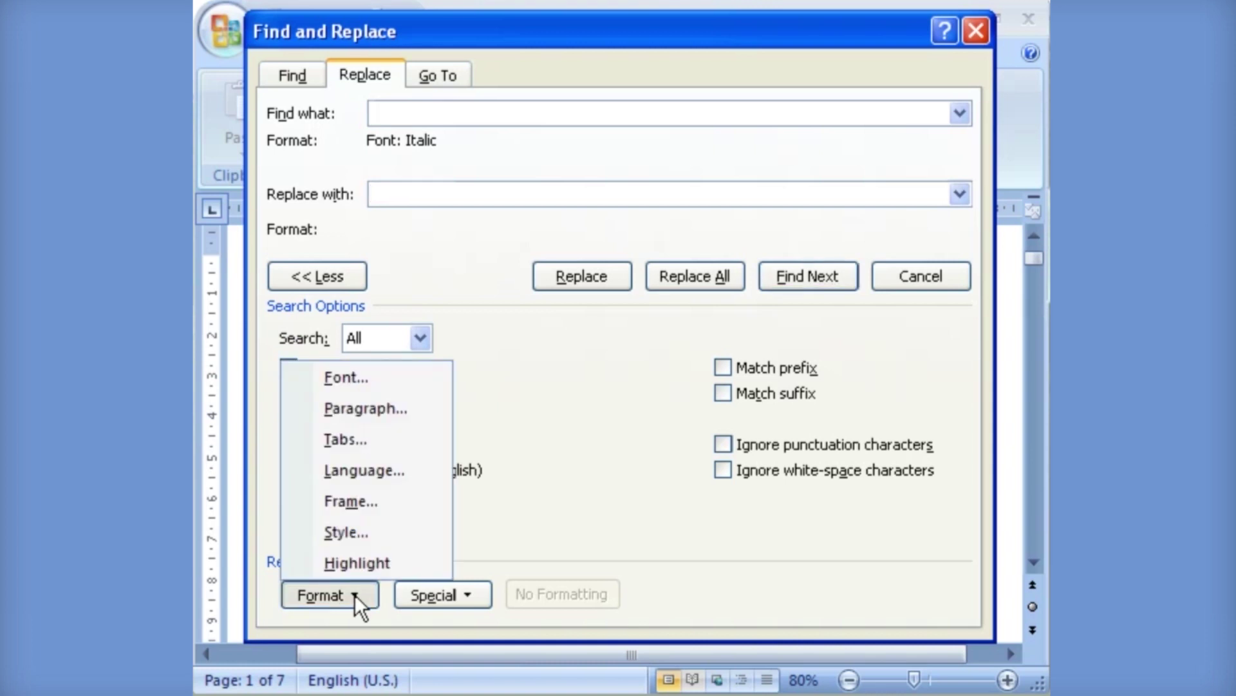
{"action": "left_click", "coordinate": [442, 379]}
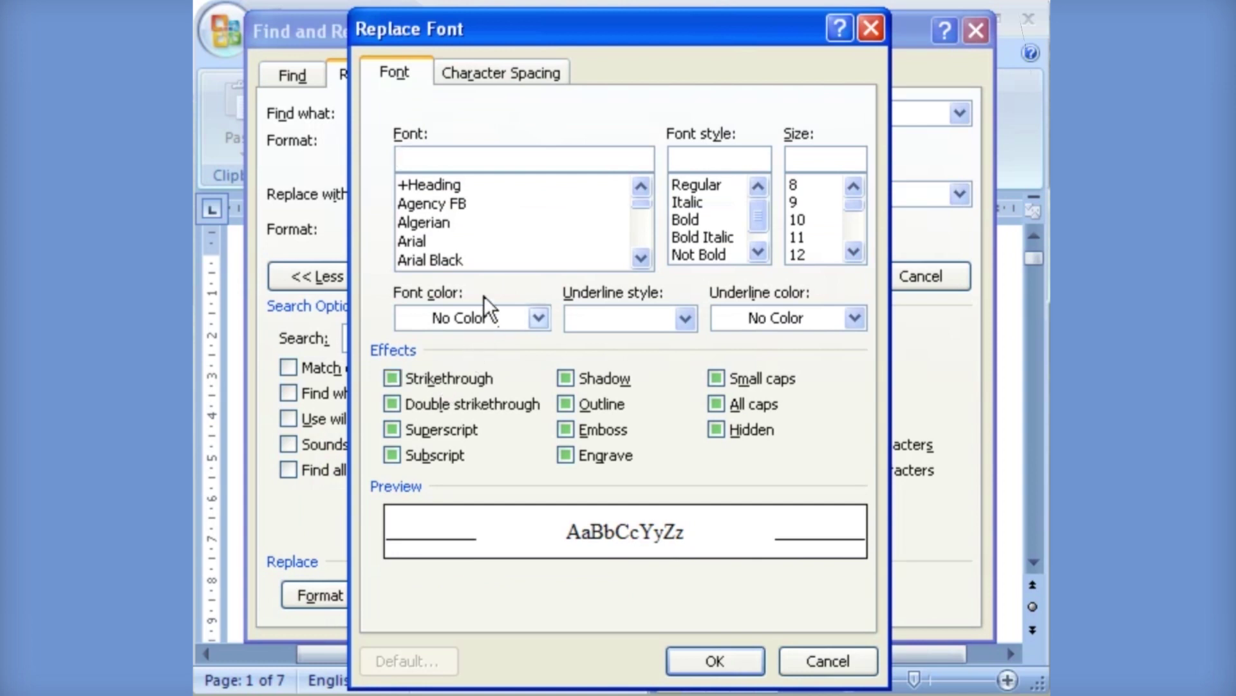
{"action": "left_click", "coordinate": [475, 238]}
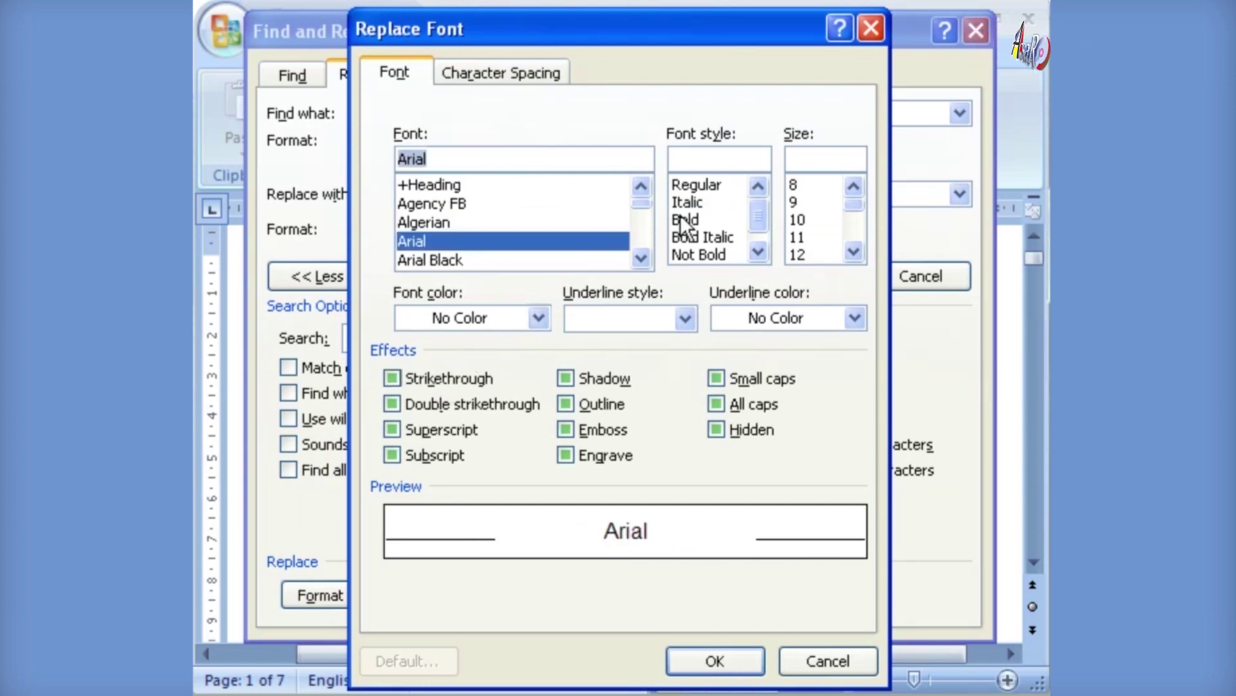
{"action": "left_click", "coordinate": [726, 220]}
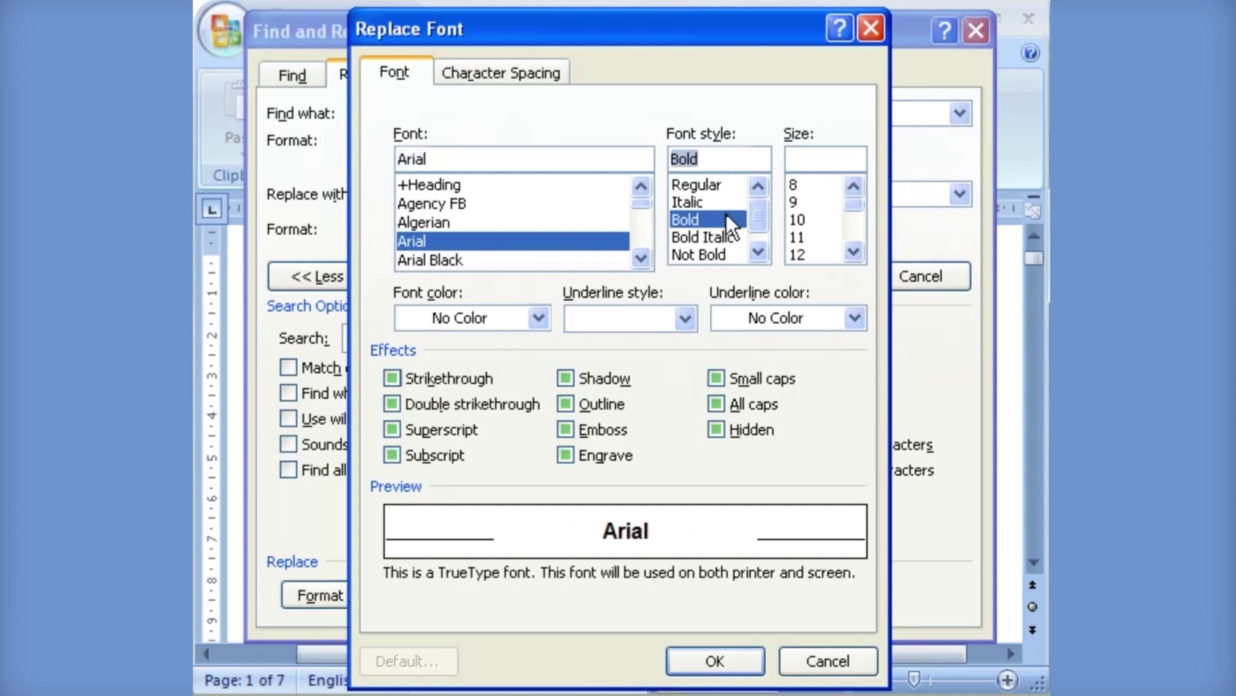
{"action": "left_click", "coordinate": [538, 318]}
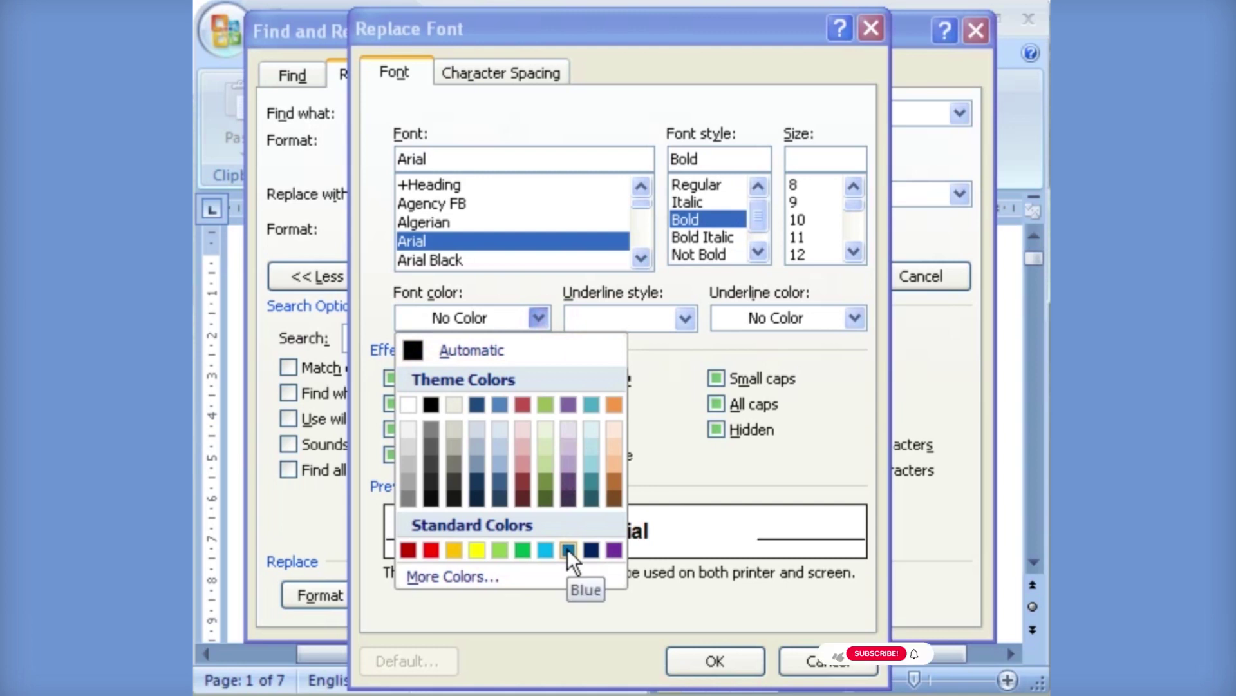
{"action": "left_click", "coordinate": [568, 549]}
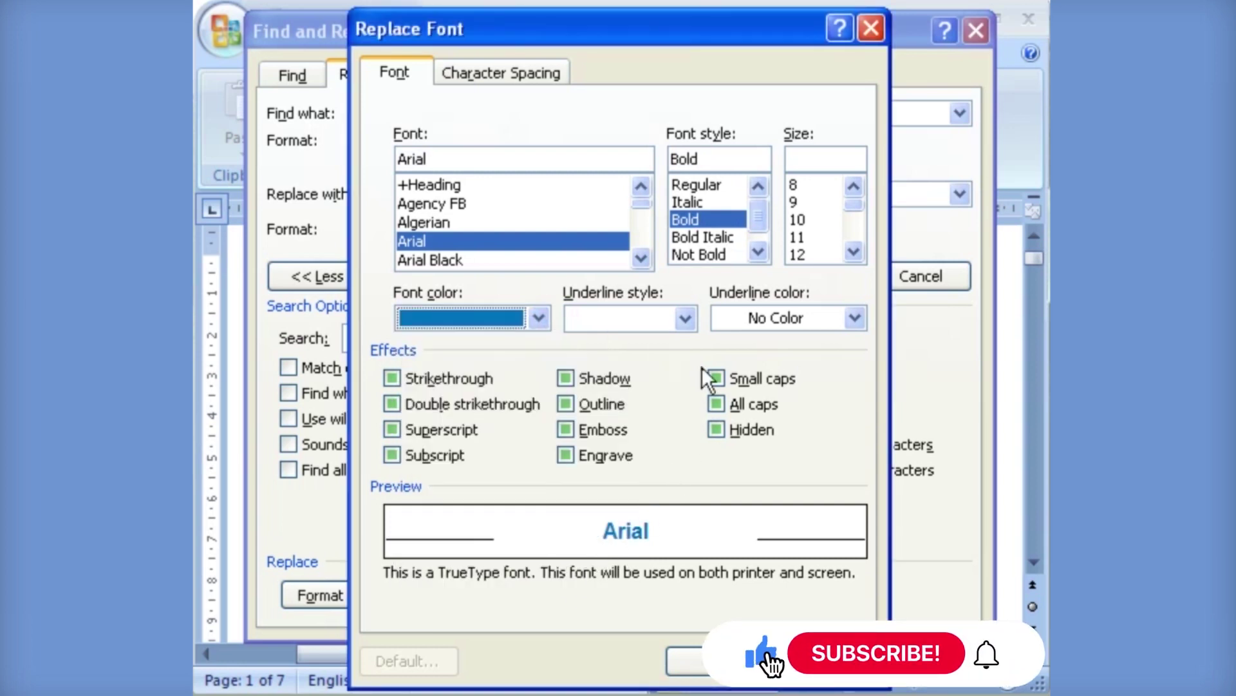
{"action": "left_click", "coordinate": [687, 319]}
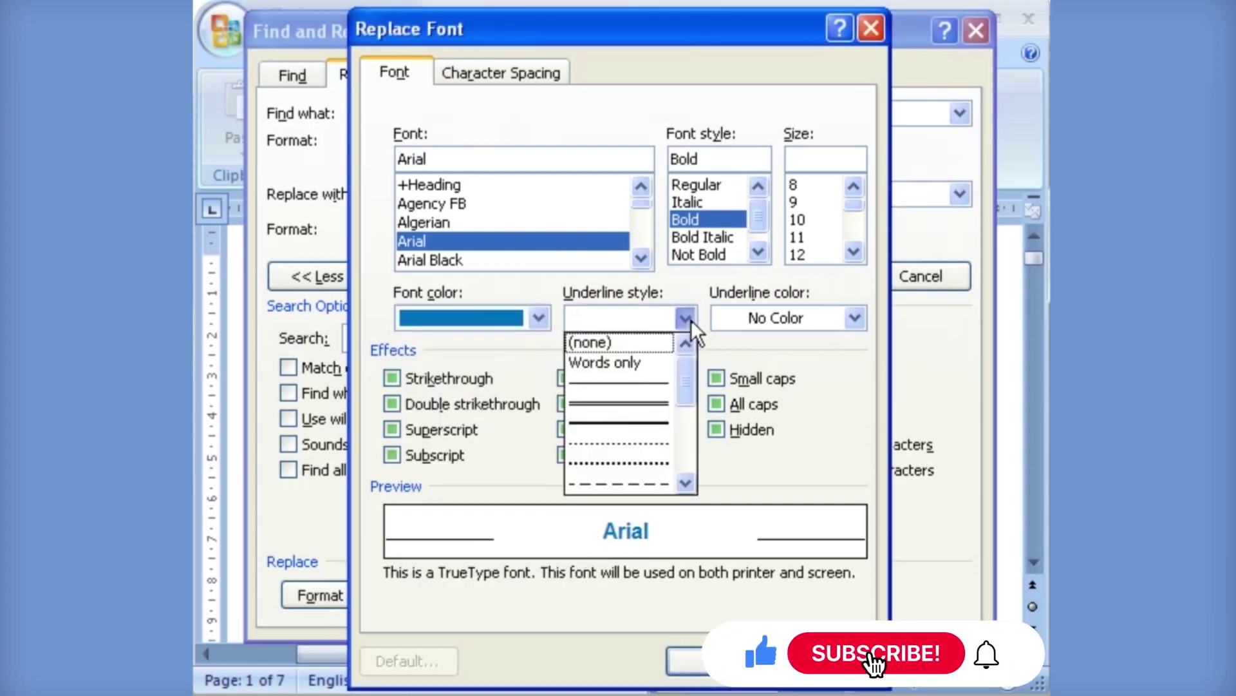
{"action": "left_click", "coordinate": [661, 362]}
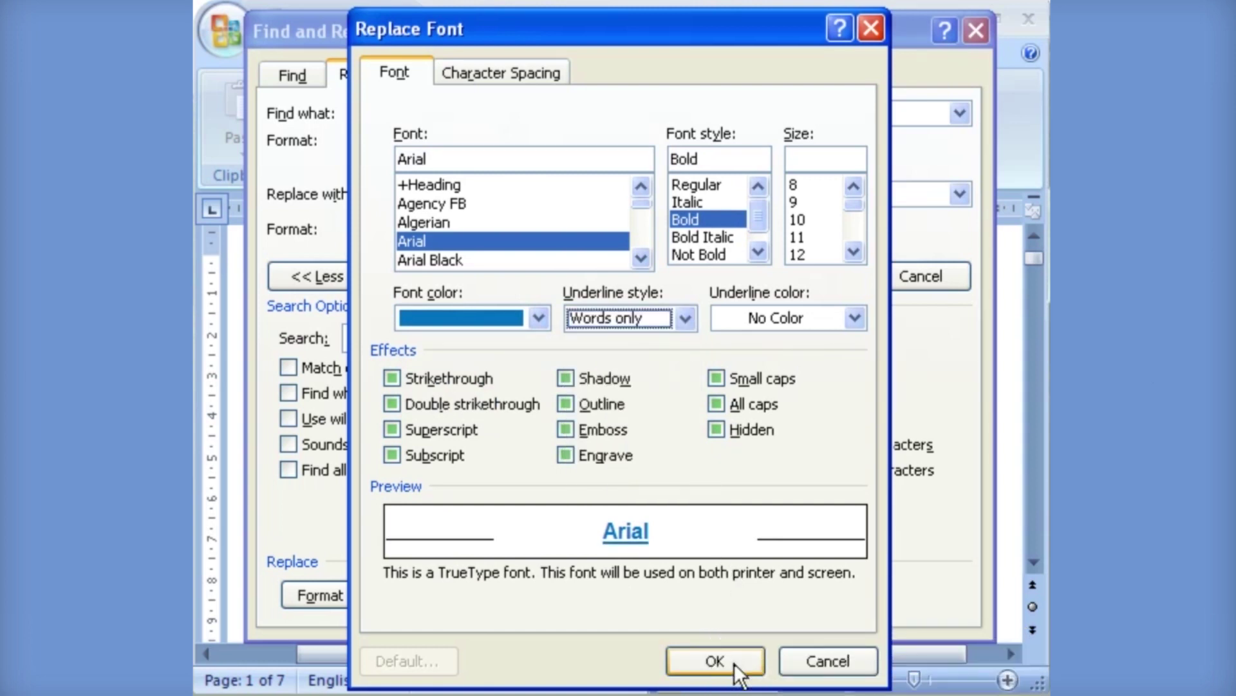
{"action": "left_click", "coordinate": [735, 663]}
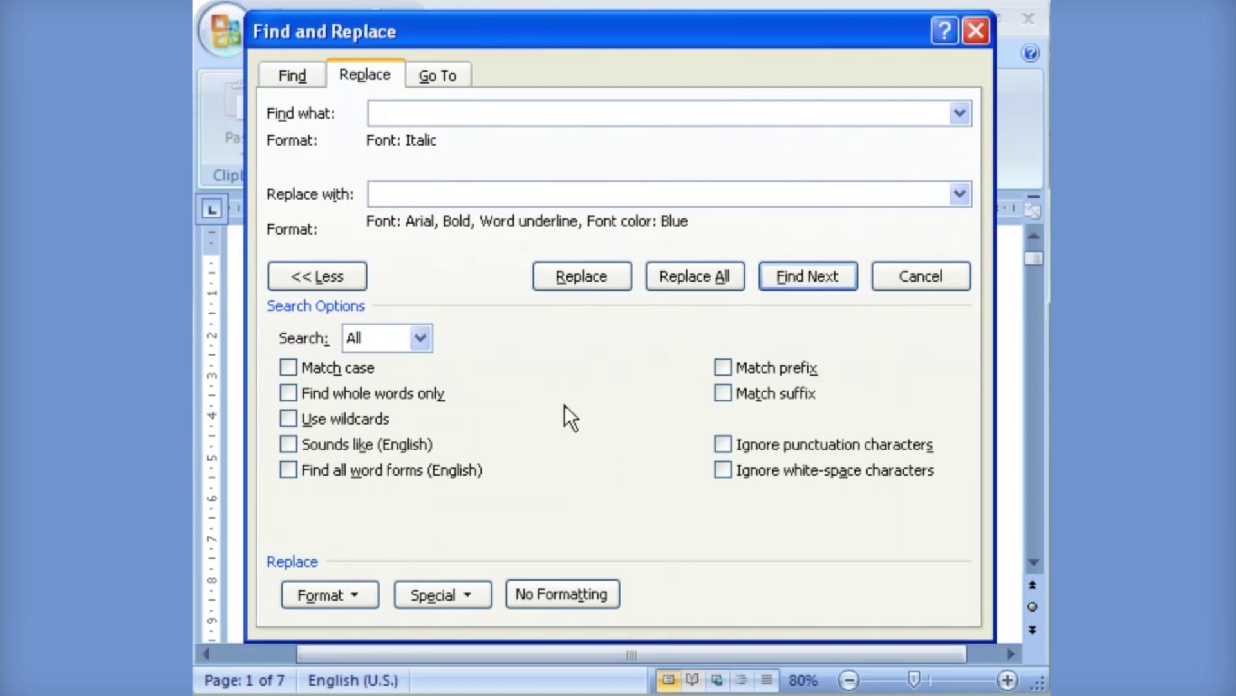
Replace the first italic match, then Replace All for 19 replacements, and close the dialog.
{"action": "left_click", "coordinate": [357, 269]}
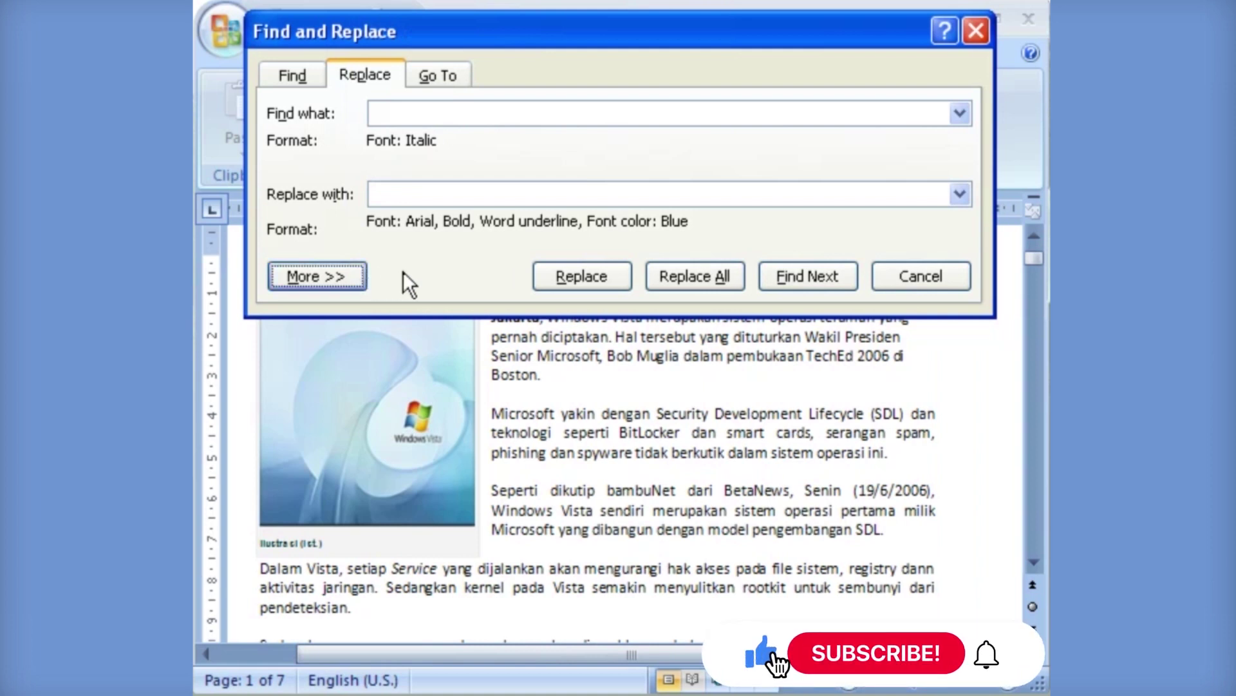
{"action": "left_click", "coordinate": [847, 271]}
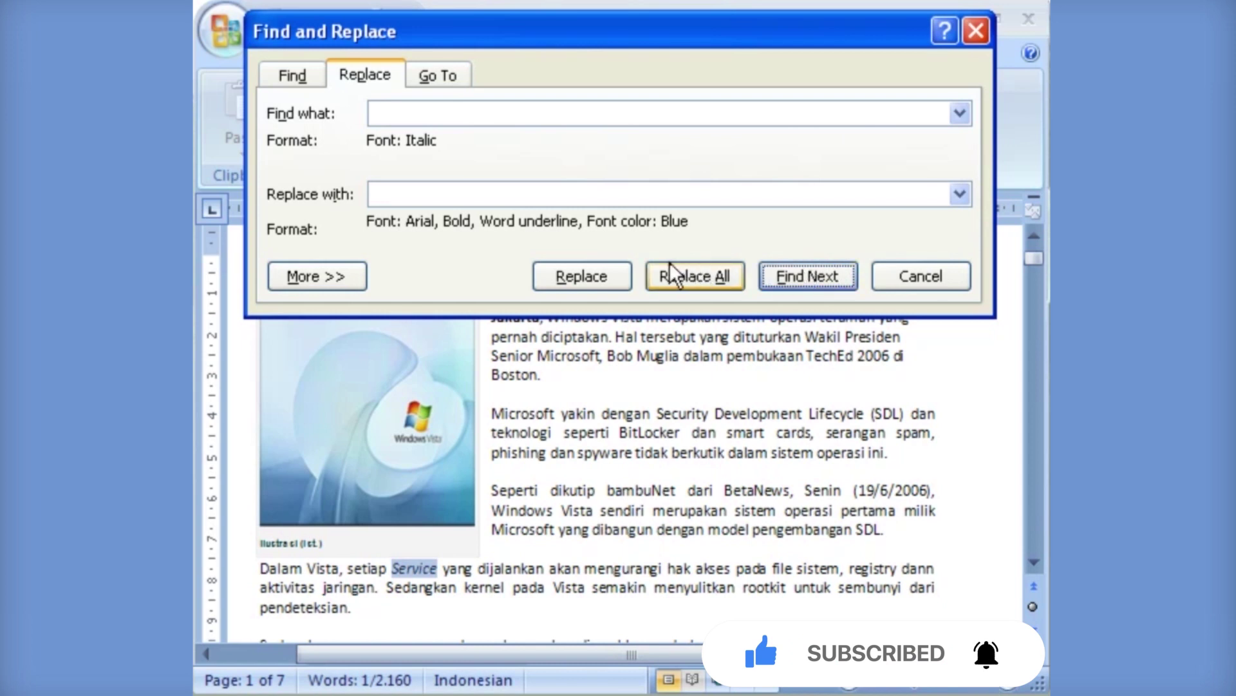
{"action": "left_click", "coordinate": [621, 275]}
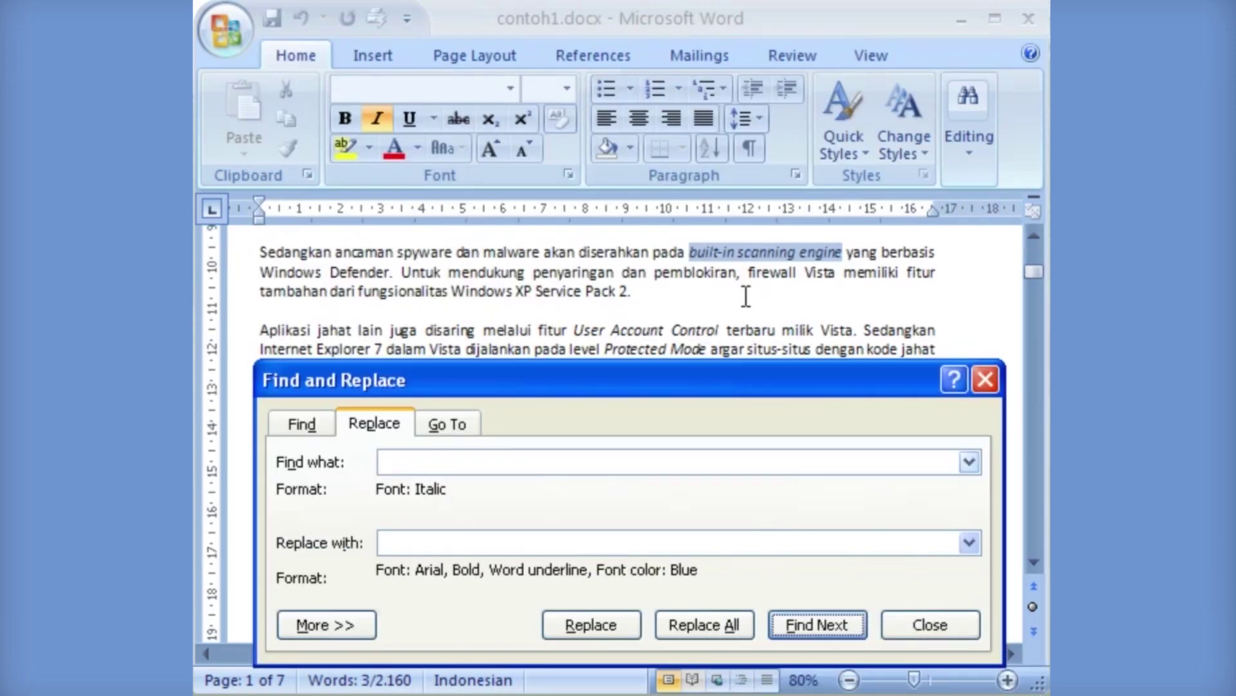
{"action": "left_click", "coordinate": [748, 632]}
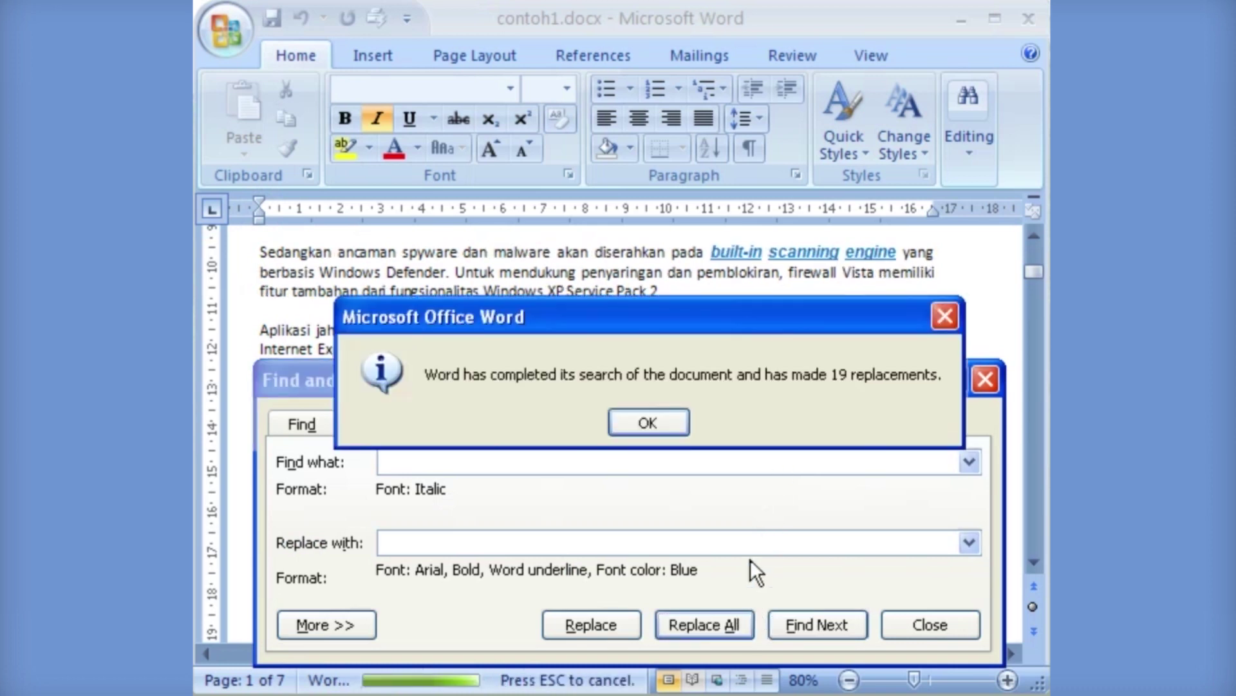
{"action": "left_click", "coordinate": [675, 418]}
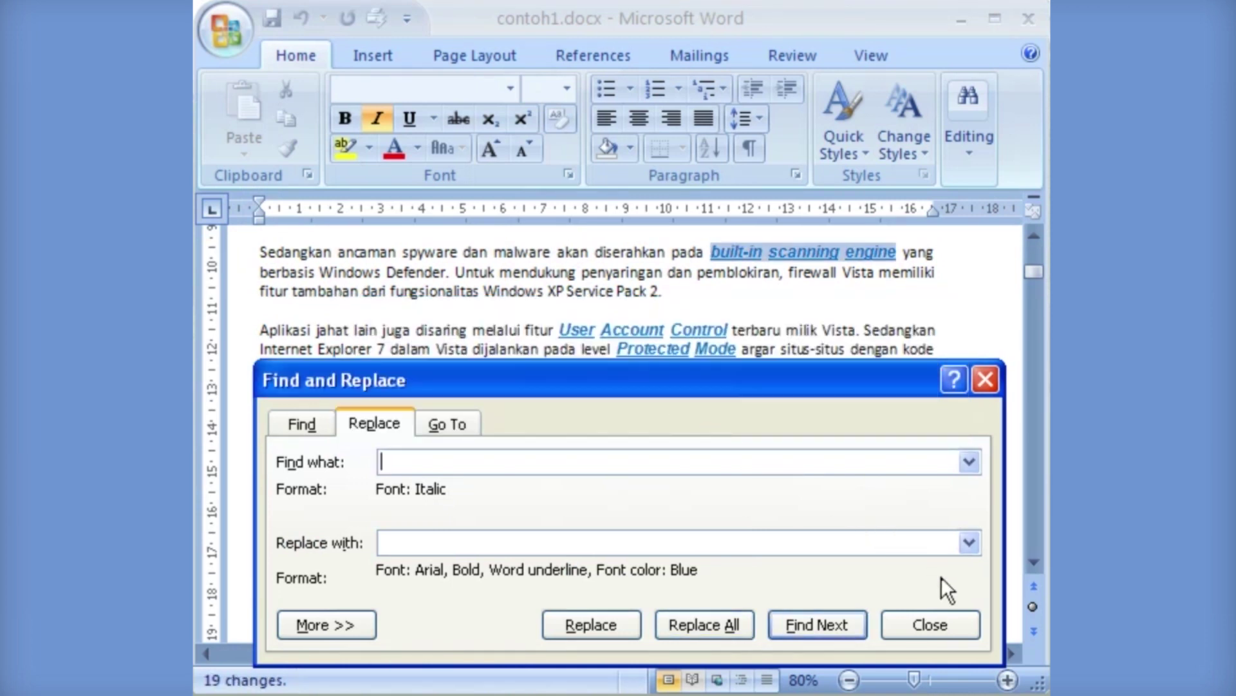
{"action": "left_click", "coordinate": [971, 620]}
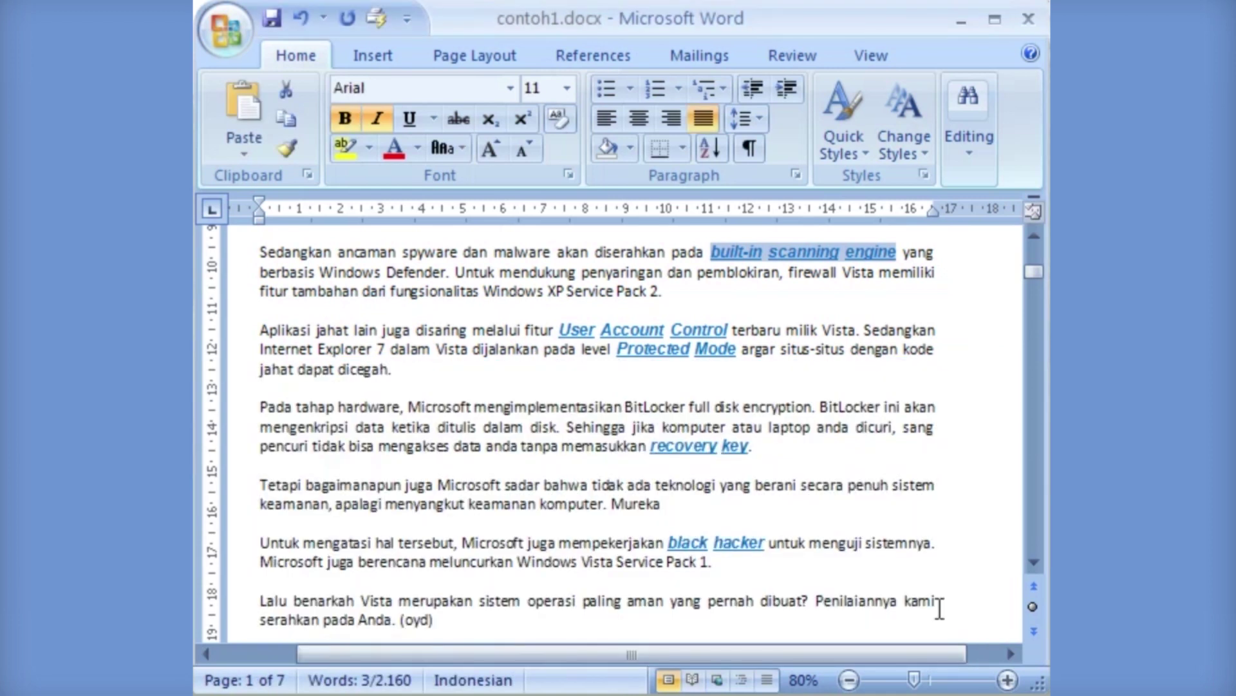
Scroll through the document to review the reformatted phrases, then return to its start.
{"action": "mouse_move", "coordinate": [1033, 272]}
{"action": "left_mouse_down"}
{"action": "mouse_move", "coordinate": [1032, 262]}
{"action": "mouse_move", "coordinate": [1033, 318]}
{"action": "left_mouse_up"}
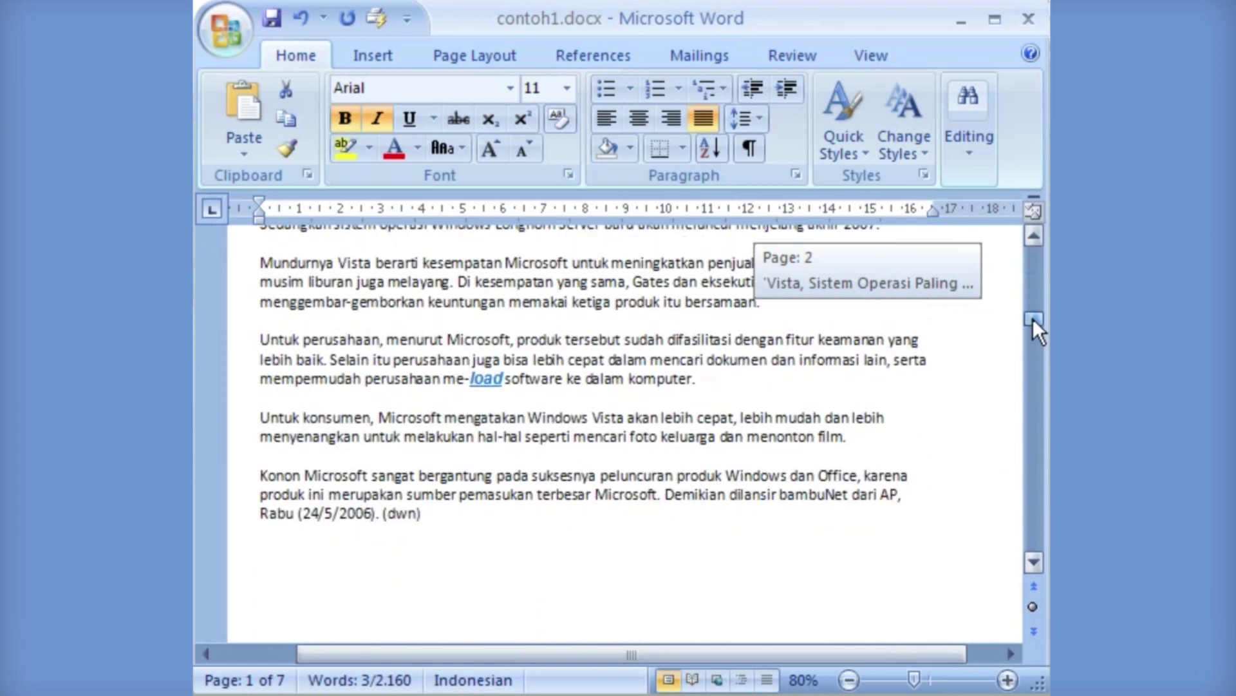
{"action": "left_click_drag", "start_coordinate": [1033, 318], "coordinate": [1026, 357]}
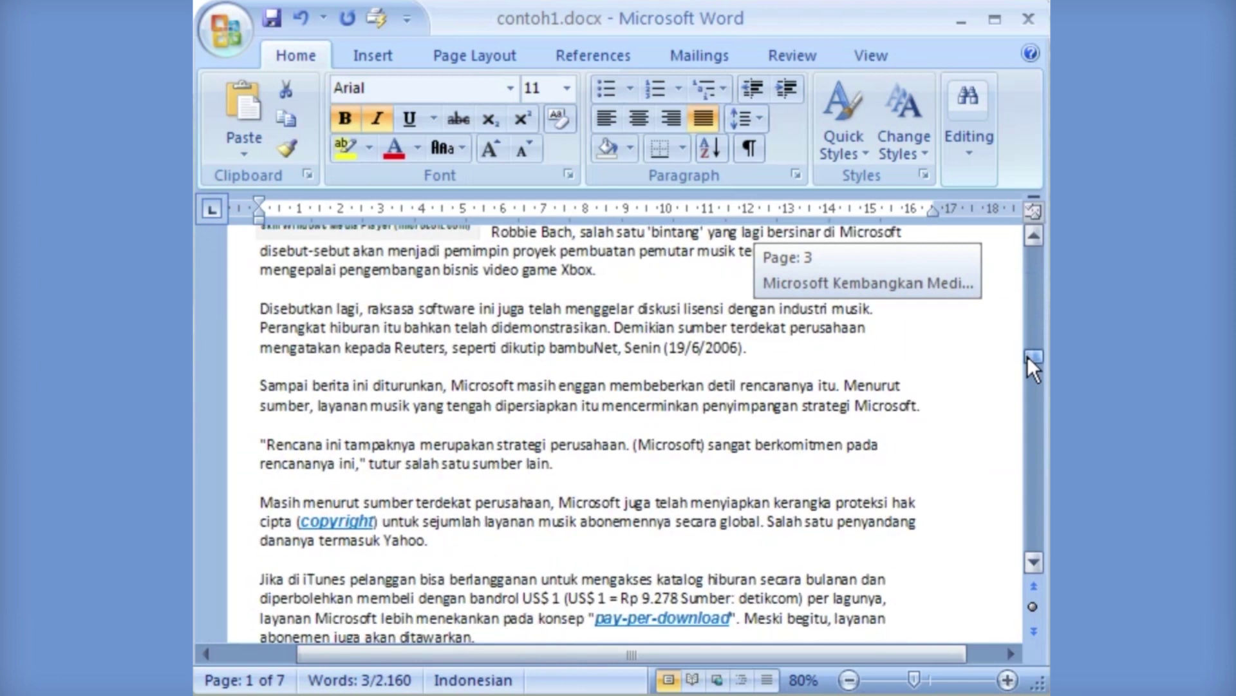
{"action": "left_click_drag", "start_coordinate": [1027, 357], "coordinate": [1011, 256]}
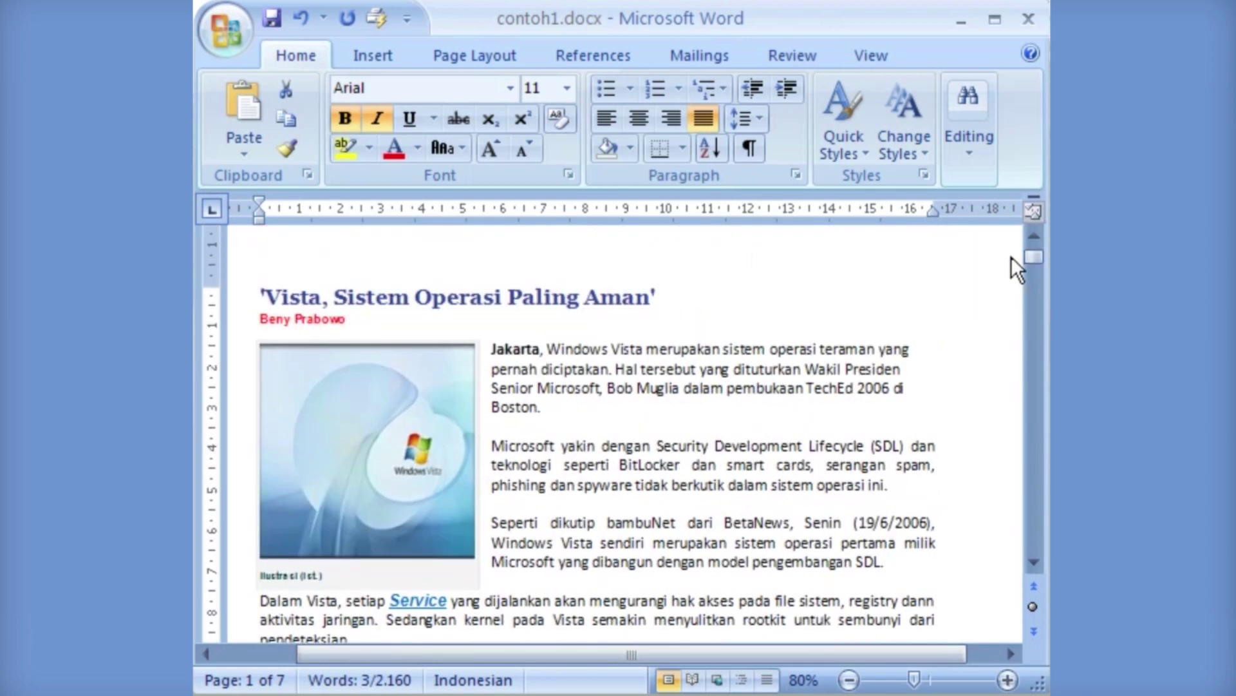
{"action": "key", "text": "ctrl+Home"}
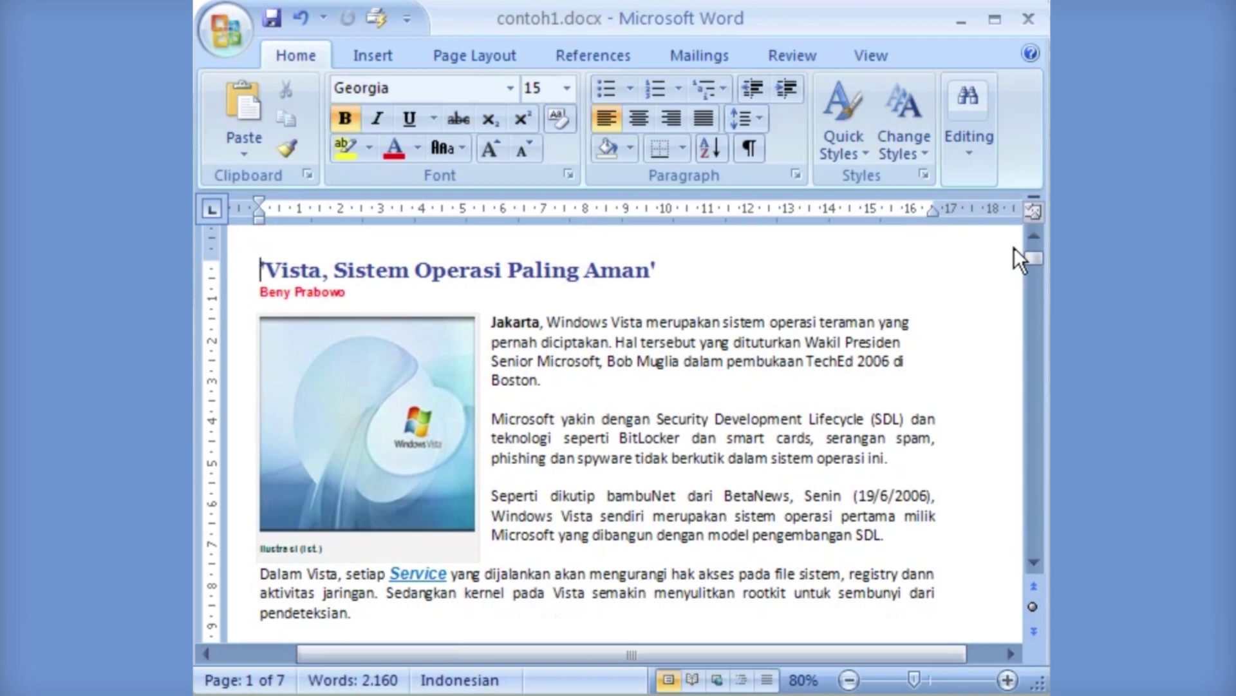
Reopen Find and Replace with full options shown and the caret in Find what.
{"action": "left_click", "coordinate": [967, 148]}
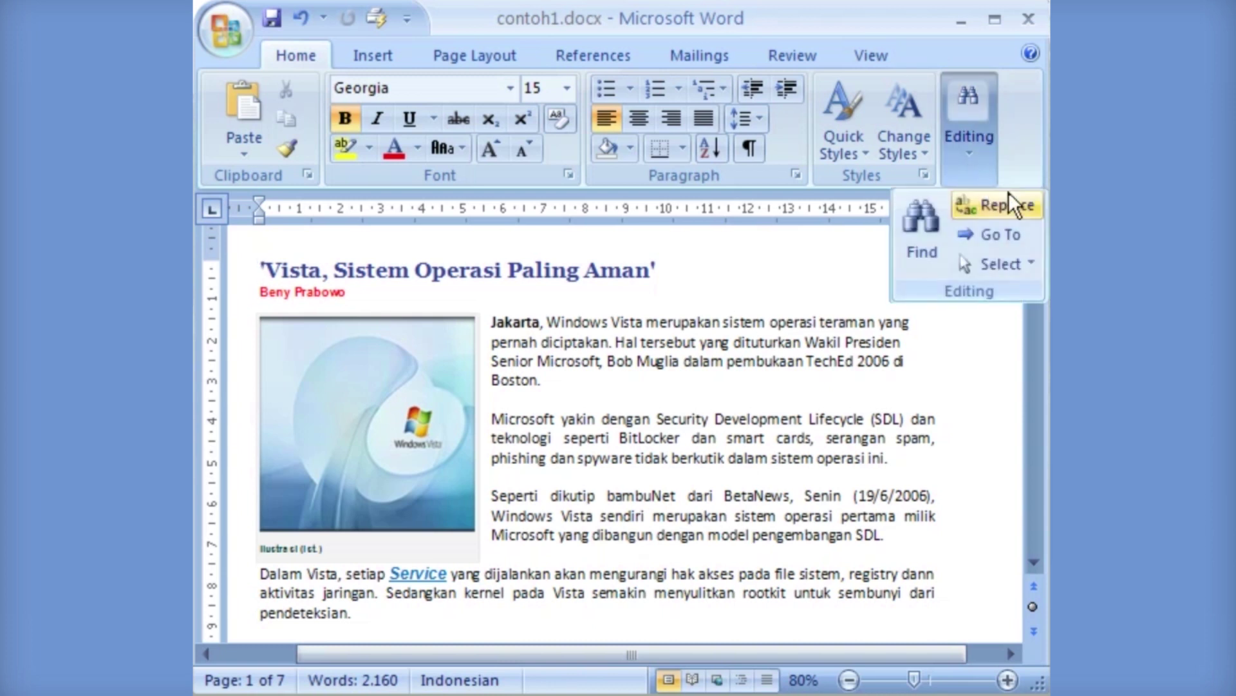
{"action": "left_click", "coordinate": [1041, 205]}
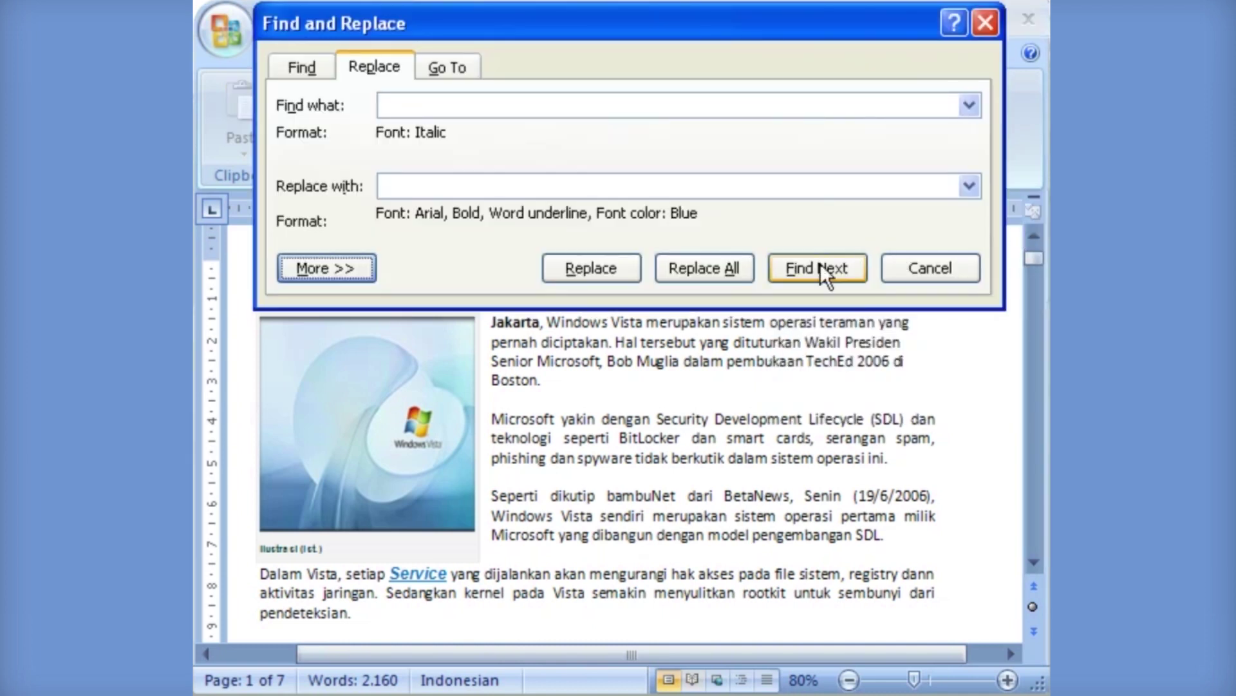
{"action": "left_click", "coordinate": [368, 272]}
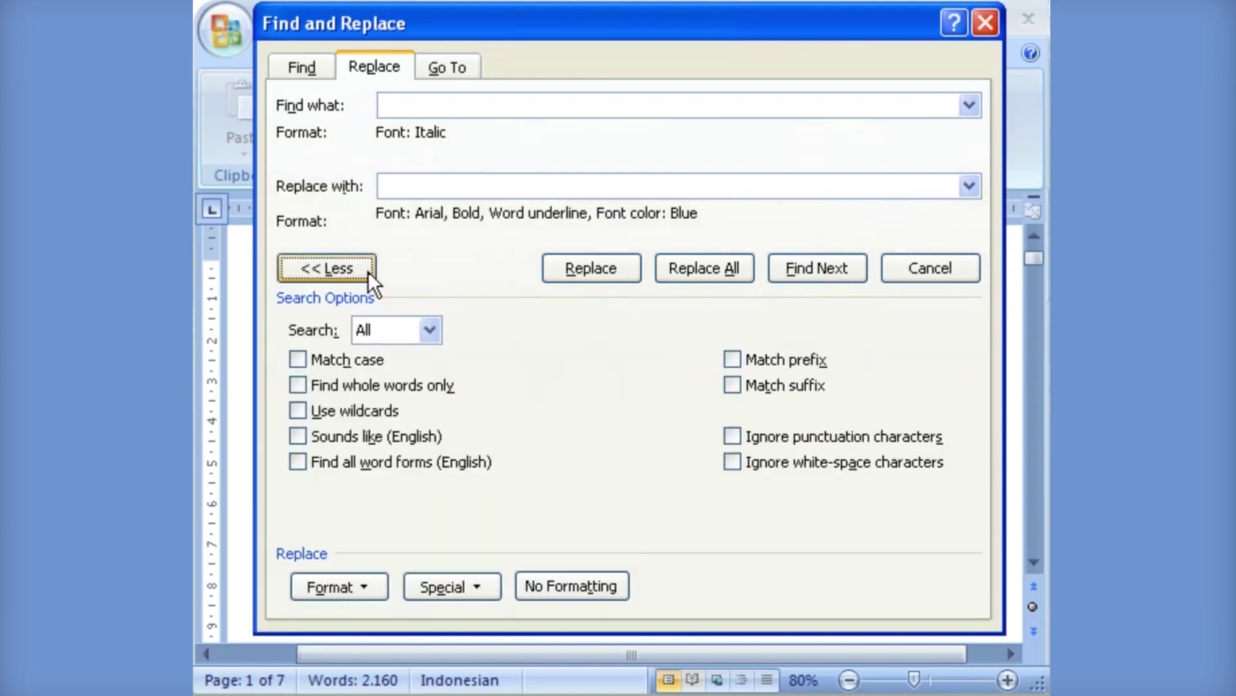
{"action": "left_click", "coordinate": [483, 104]}
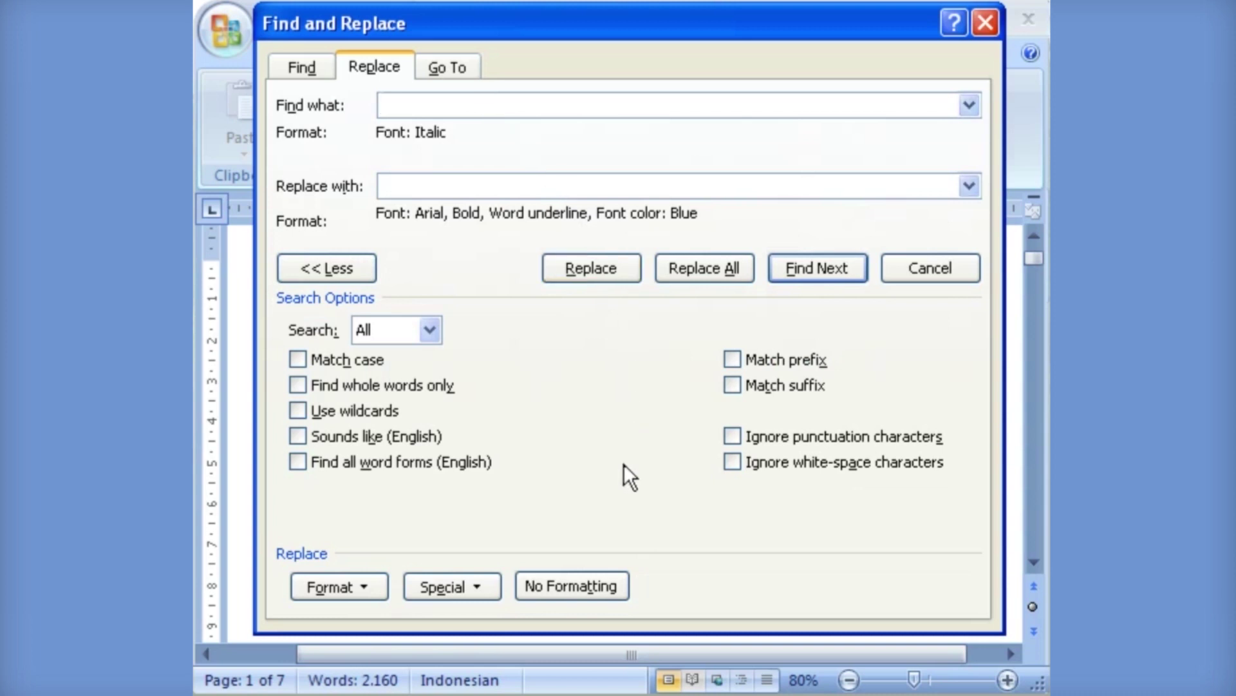
Swap the Italic search format for paragraph Line spacing of 1,5 lines.
{"action": "left_click", "coordinate": [619, 592]}
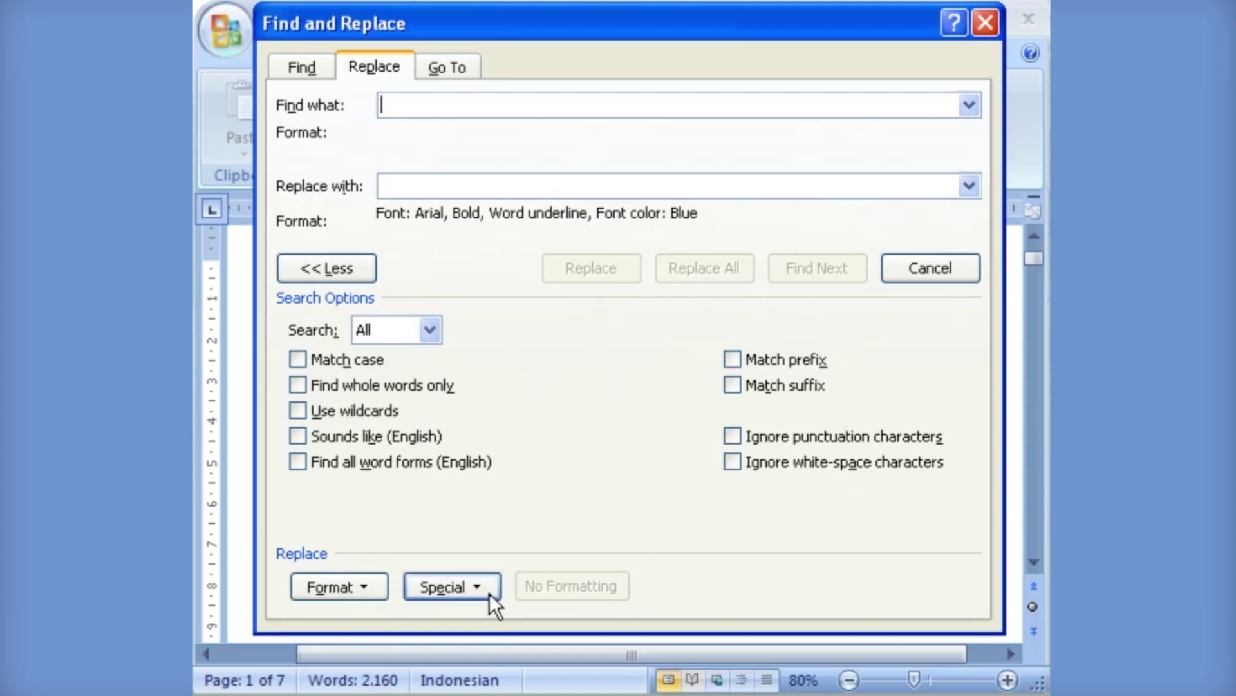
{"action": "left_click", "coordinate": [378, 591]}
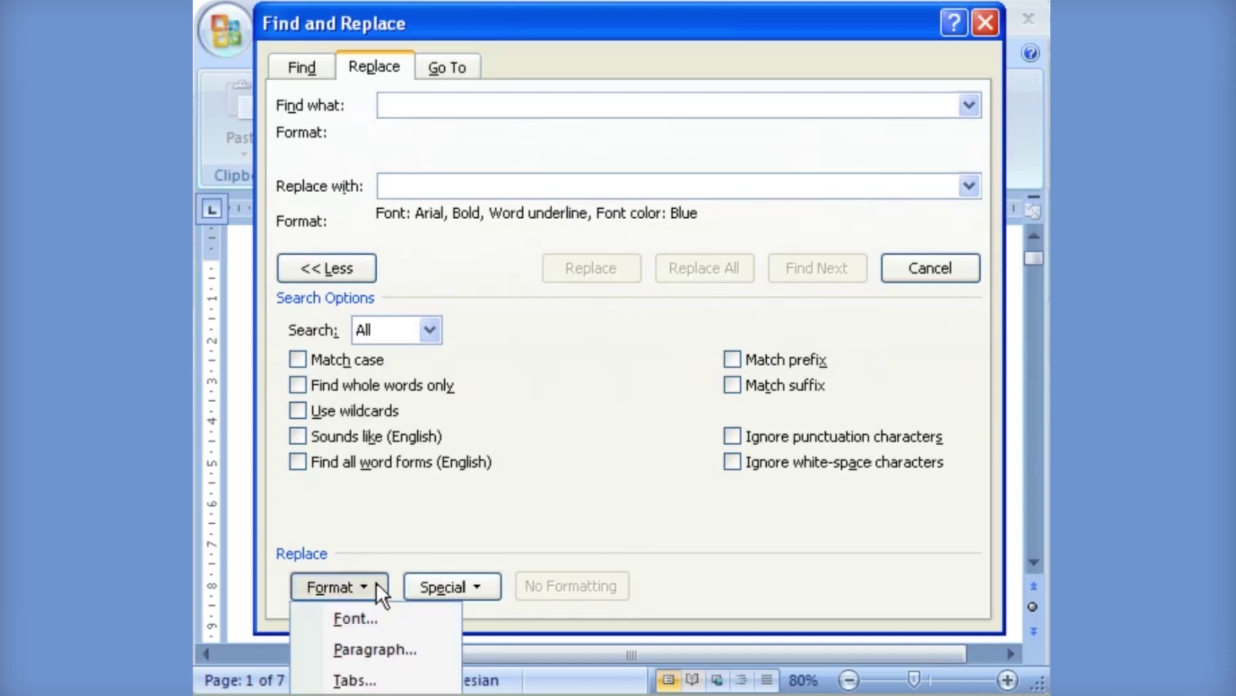
{"action": "left_click", "coordinate": [450, 653]}
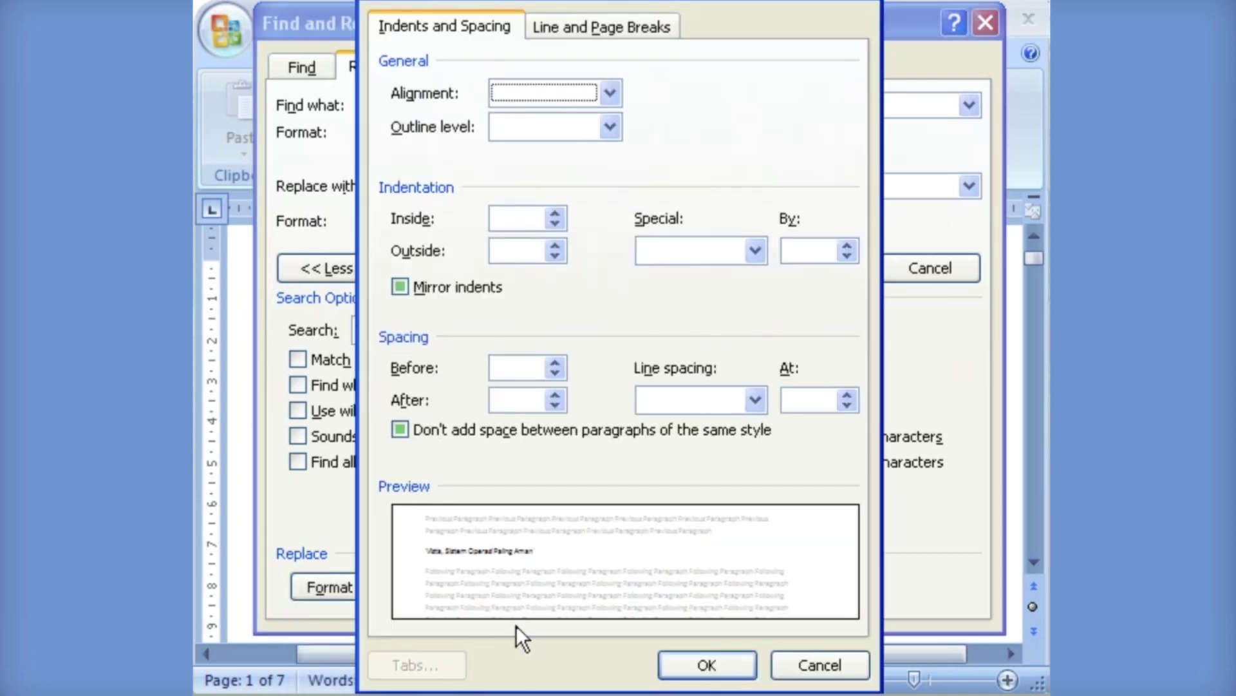
{"action": "left_click", "coordinate": [756, 402]}
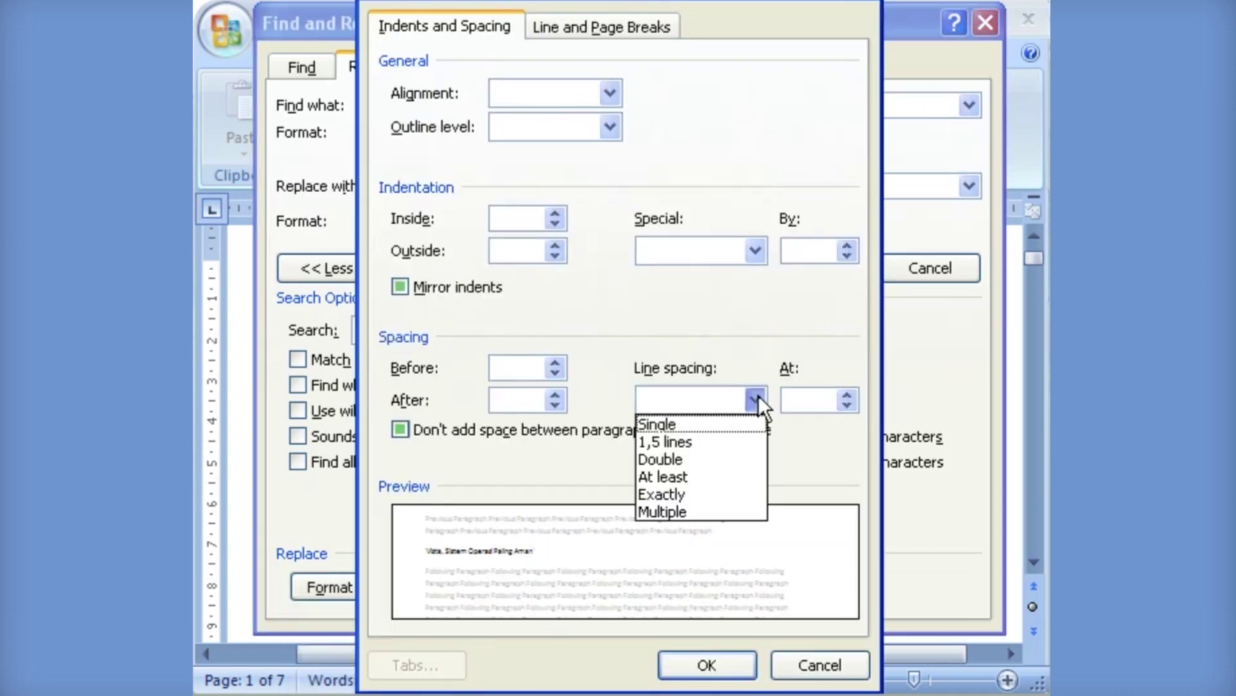
{"action": "left_click", "coordinate": [744, 442]}
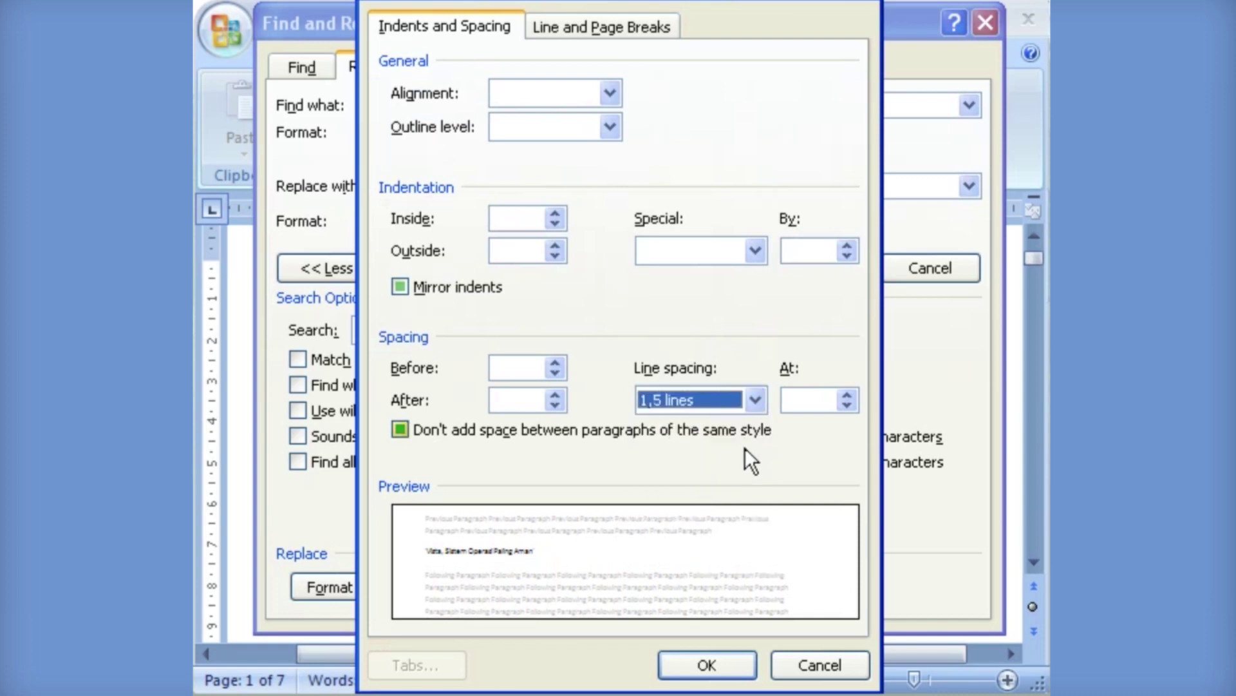
{"action": "left_click", "coordinate": [725, 670]}
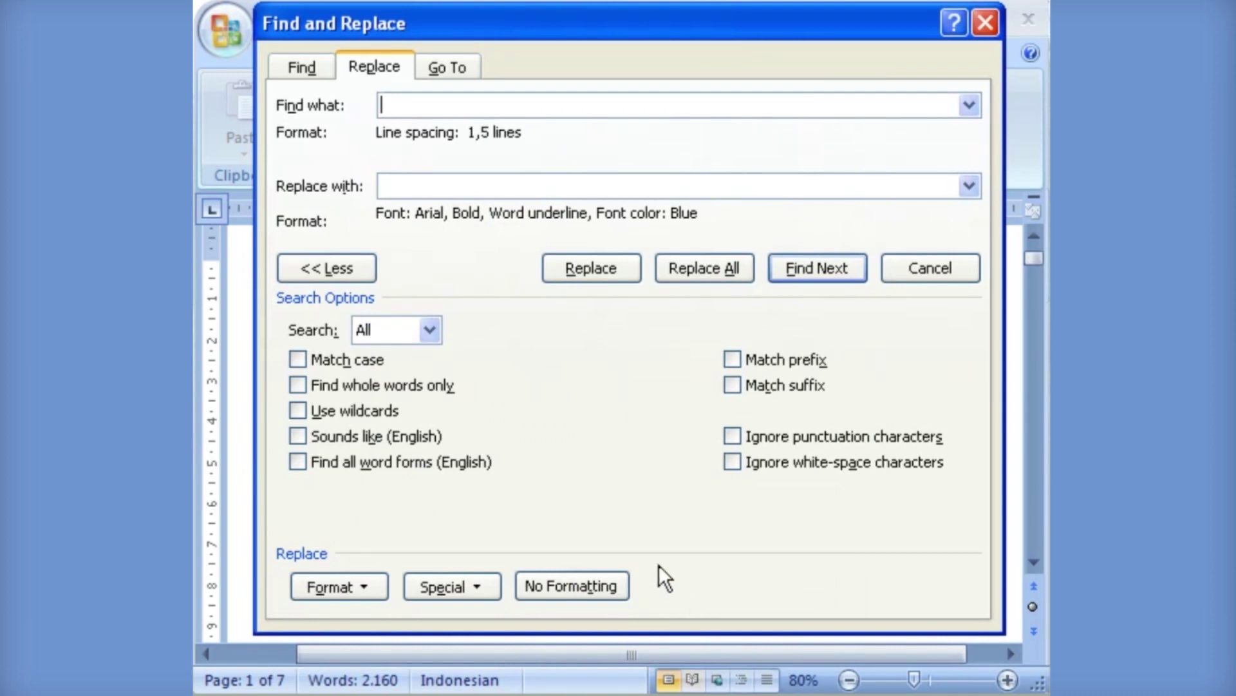
Clear the Arial bold blue replacement format and set it to Single line spacing.
{"action": "left_click", "coordinate": [447, 181]}
{"action": "left_click", "coordinate": [622, 592]}
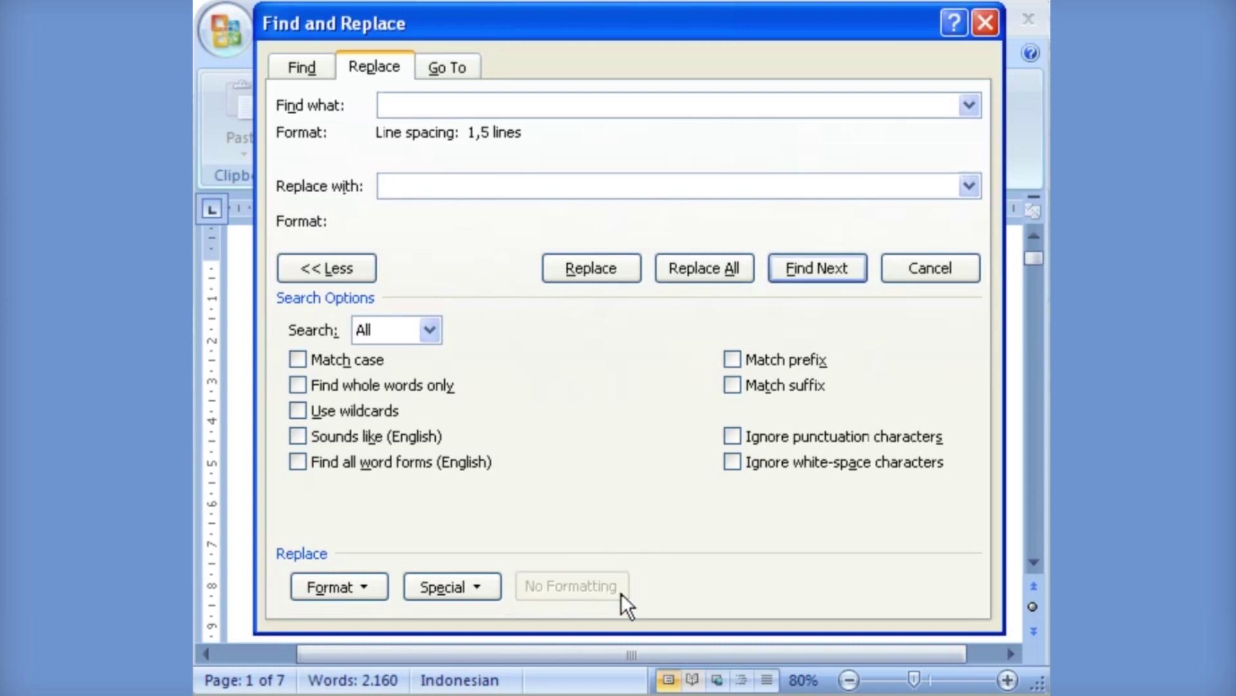
{"action": "left_click", "coordinate": [376, 584]}
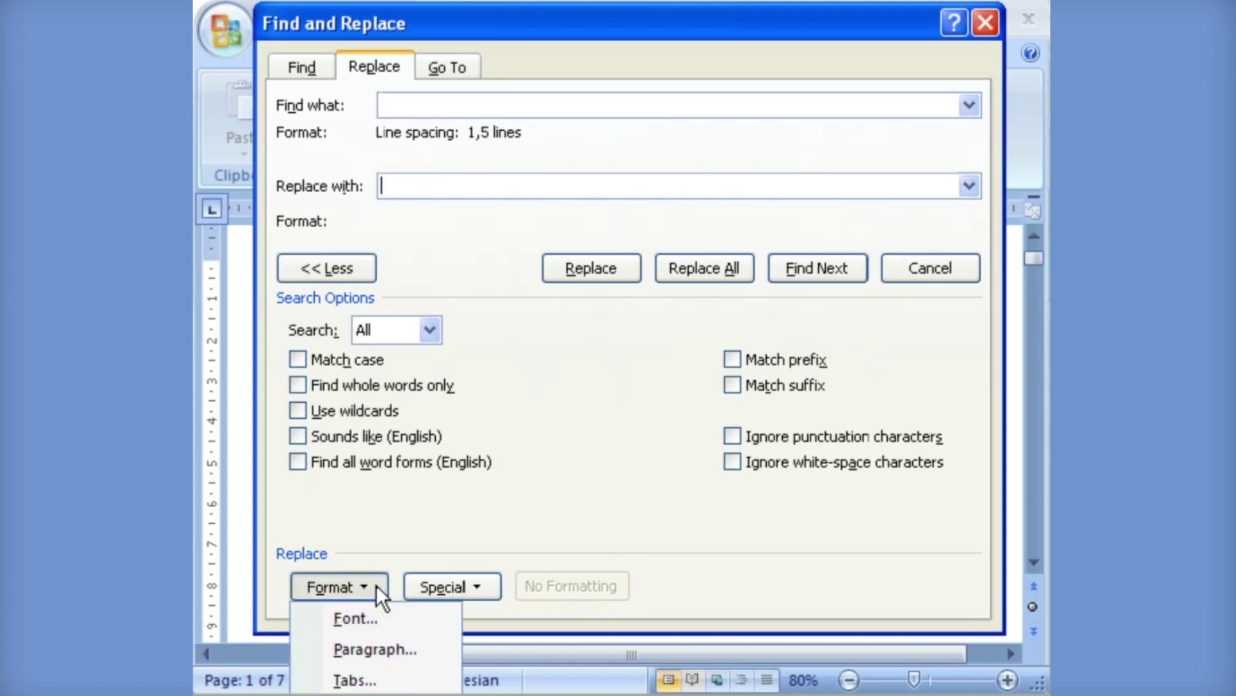
{"action": "left_click", "coordinate": [432, 645]}
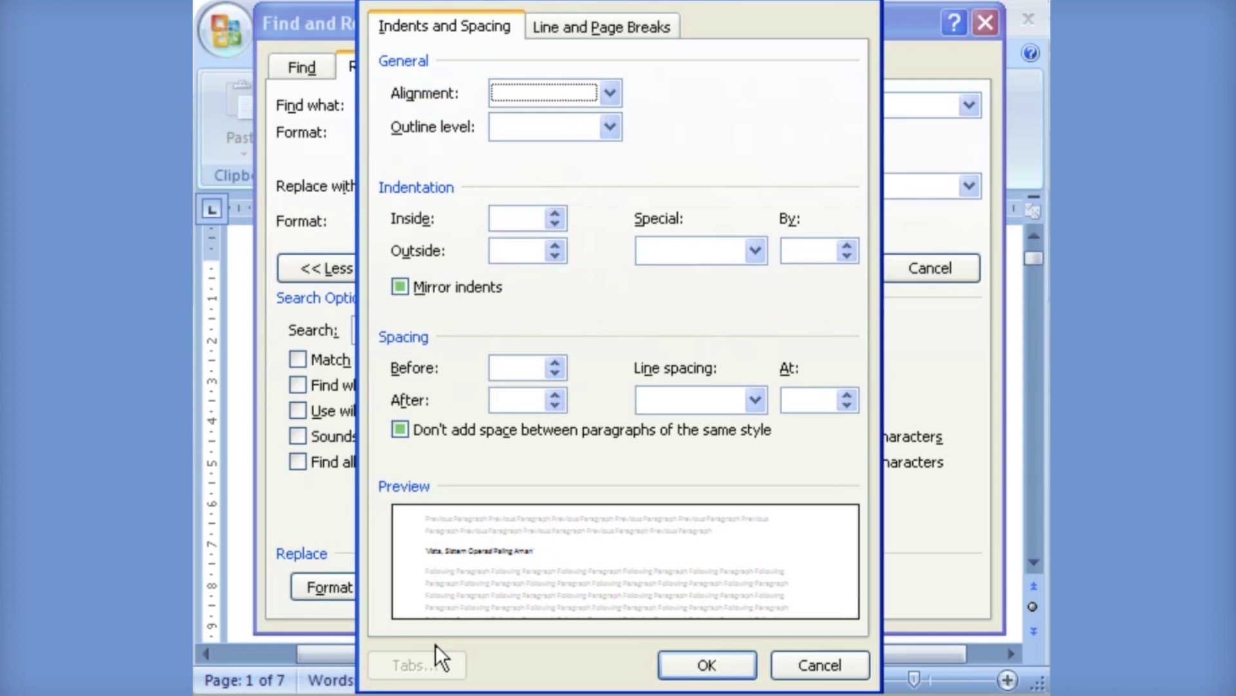
{"action": "left_click", "coordinate": [758, 398]}
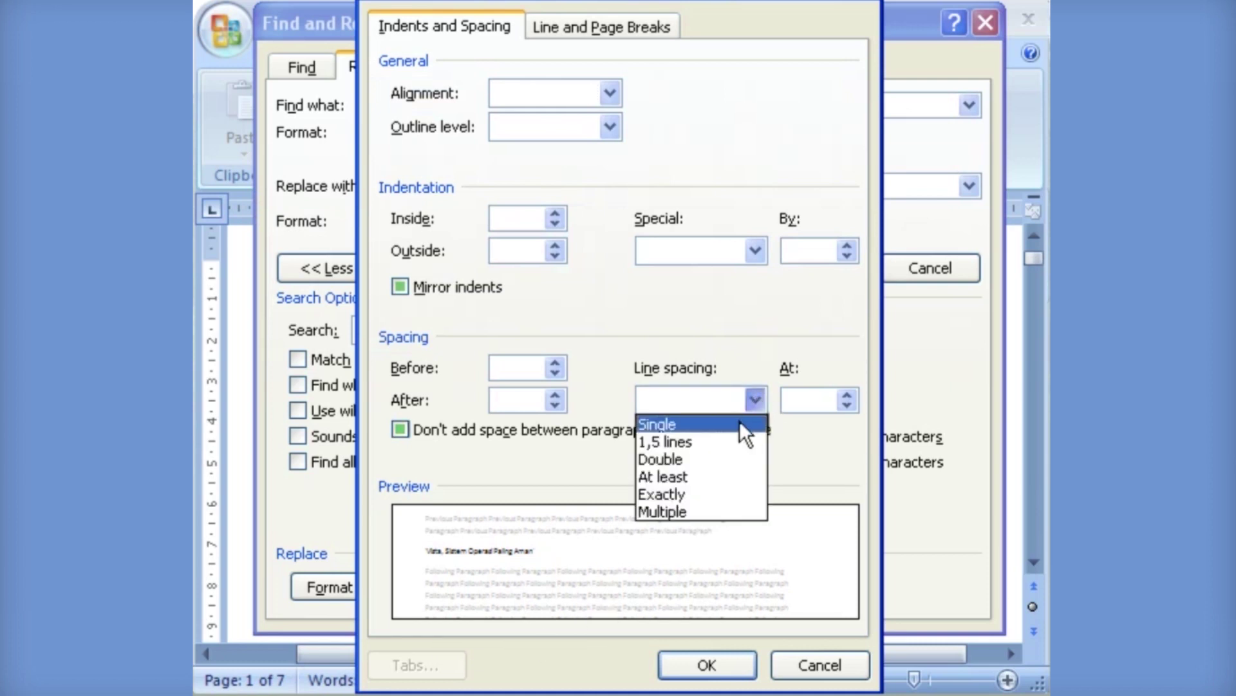
{"action": "left_click", "coordinate": [740, 421]}
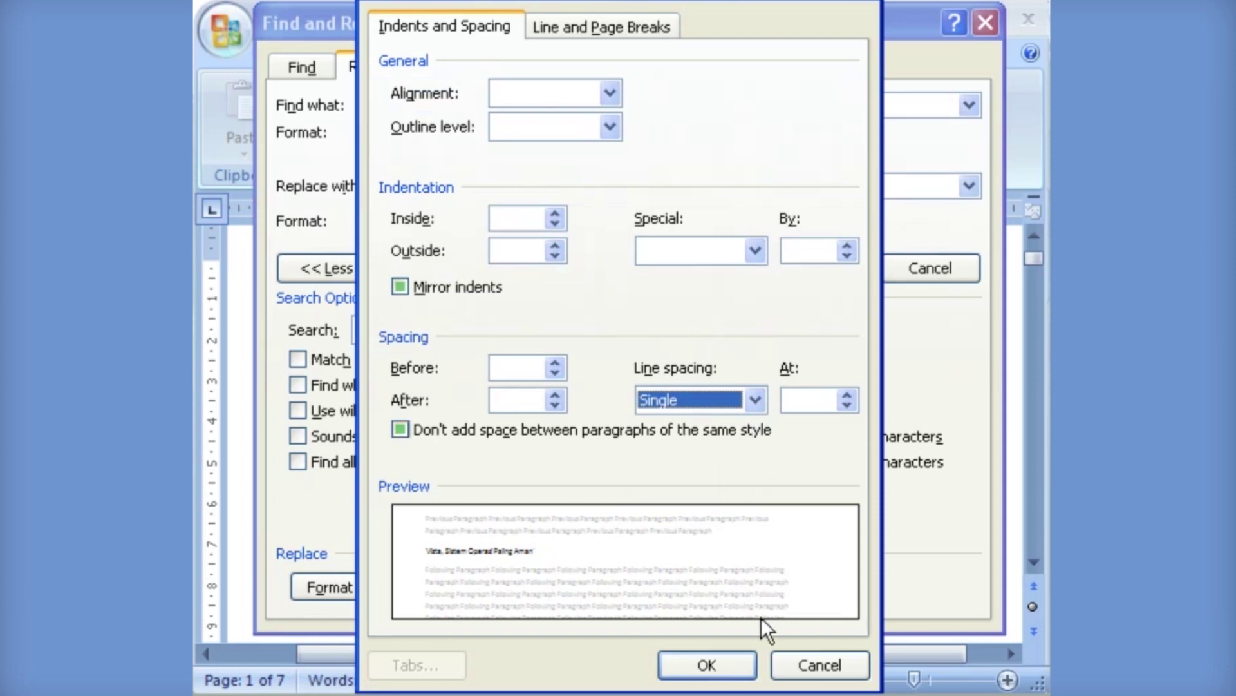
{"action": "left_click", "coordinate": [734, 664]}
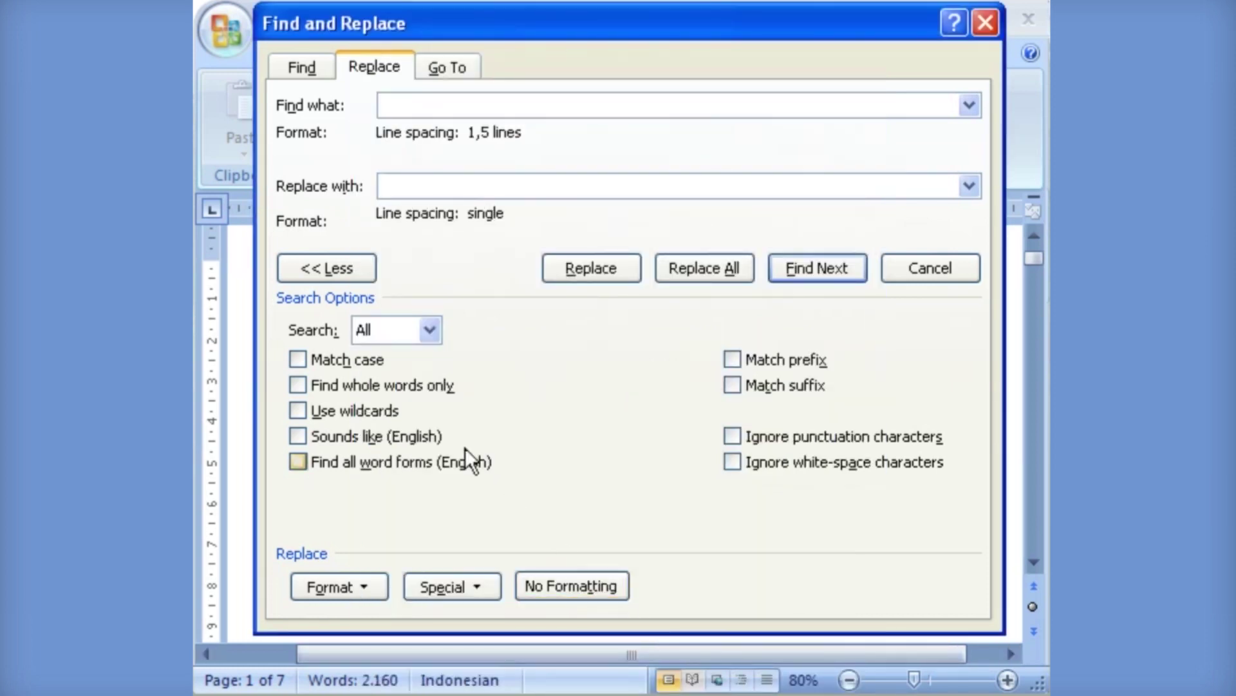
{"action": "left_click", "coordinate": [345, 270]}
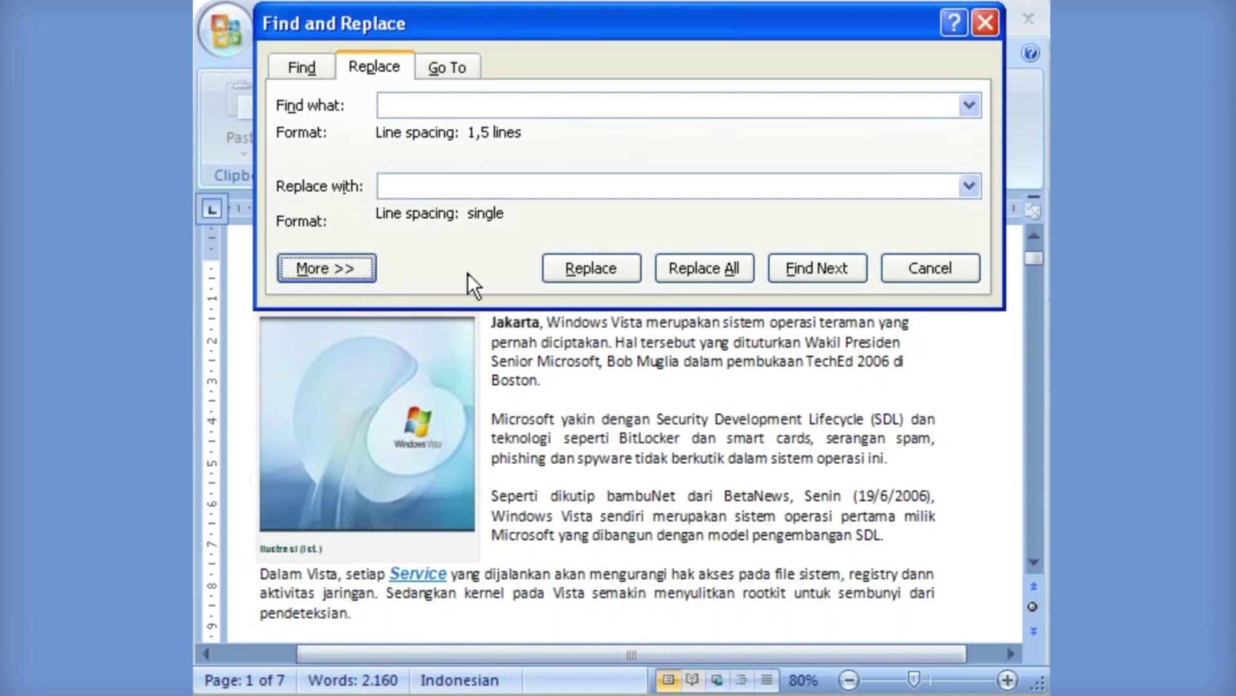
Make the 1,5-line-spaced paragraph single-spaced (1 replacement) and close the dialog.
{"action": "left_click", "coordinate": [849, 266]}
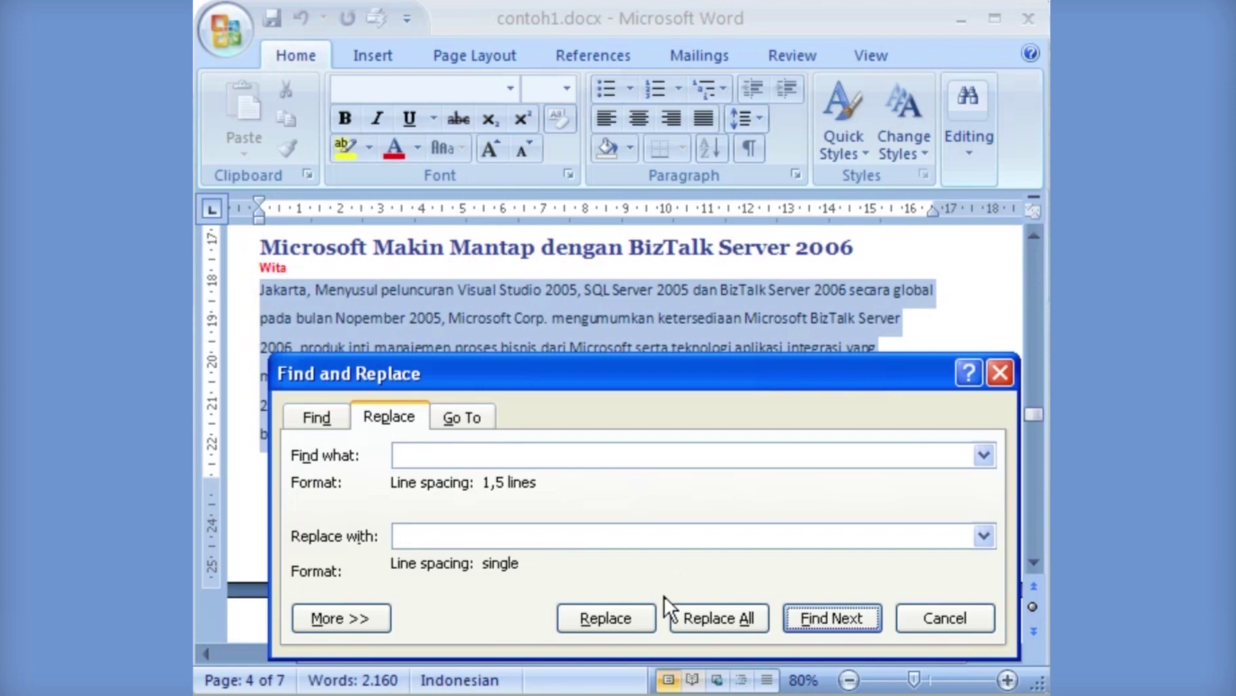
{"action": "left_click", "coordinate": [642, 614]}
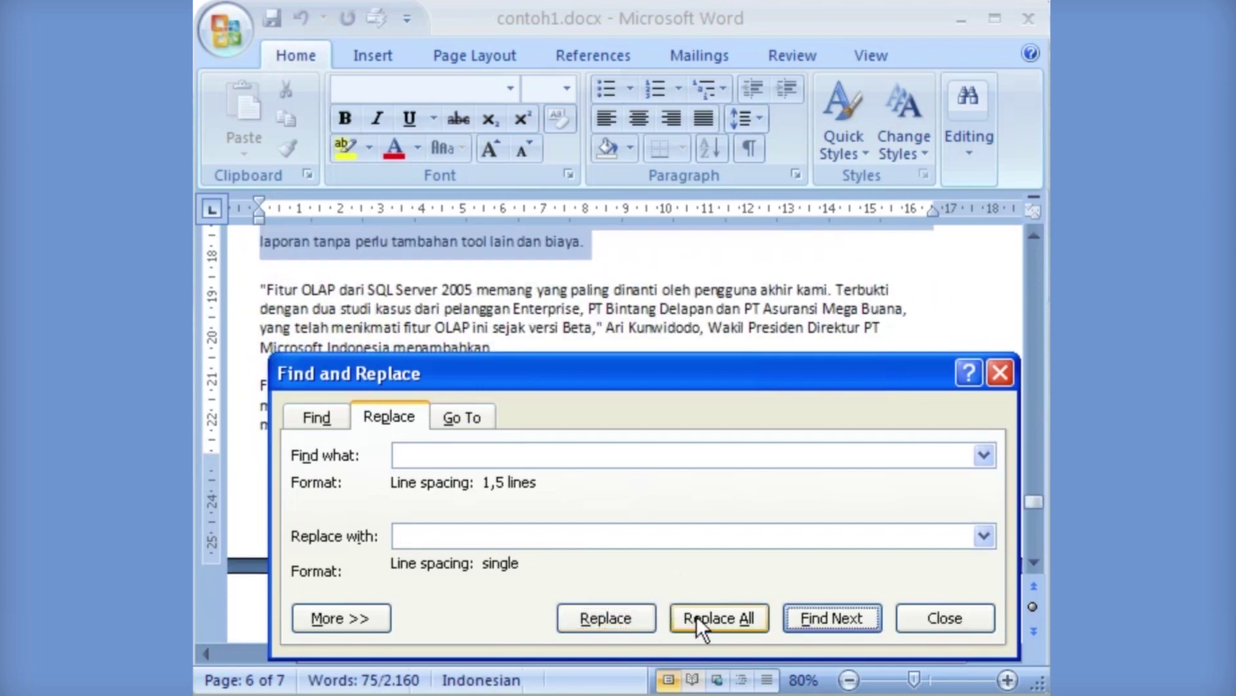
{"action": "left_click", "coordinate": [759, 618]}
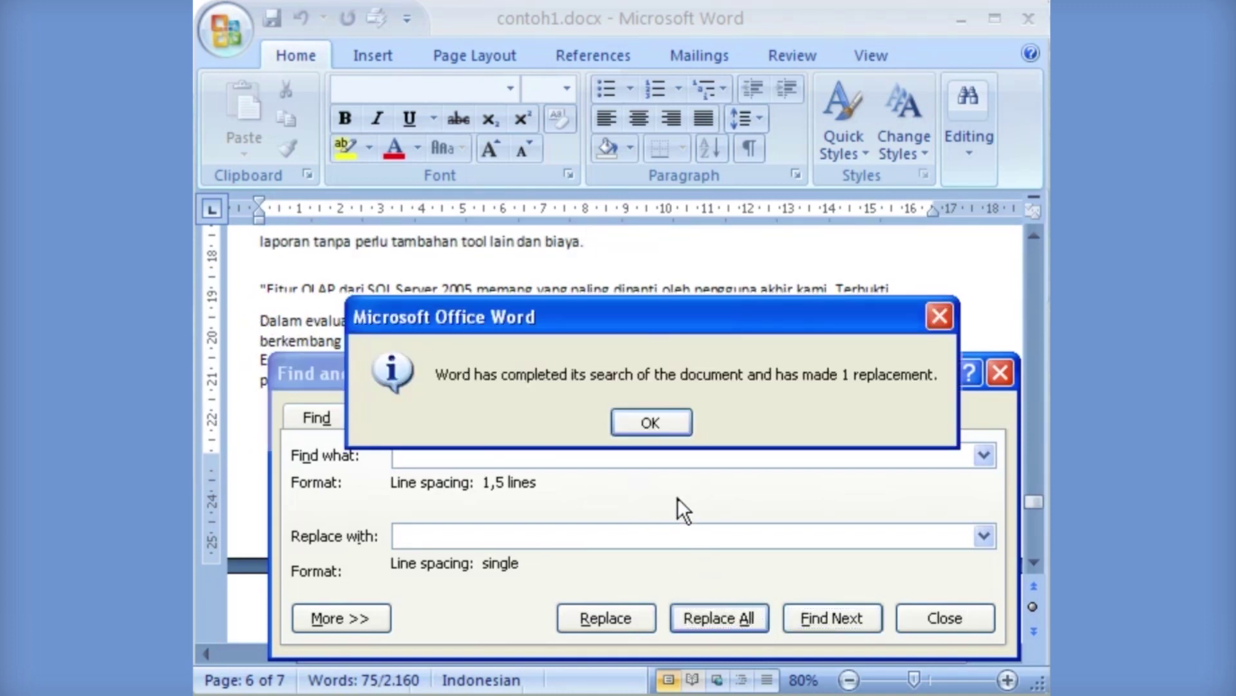
{"action": "left_click", "coordinate": [675, 420]}
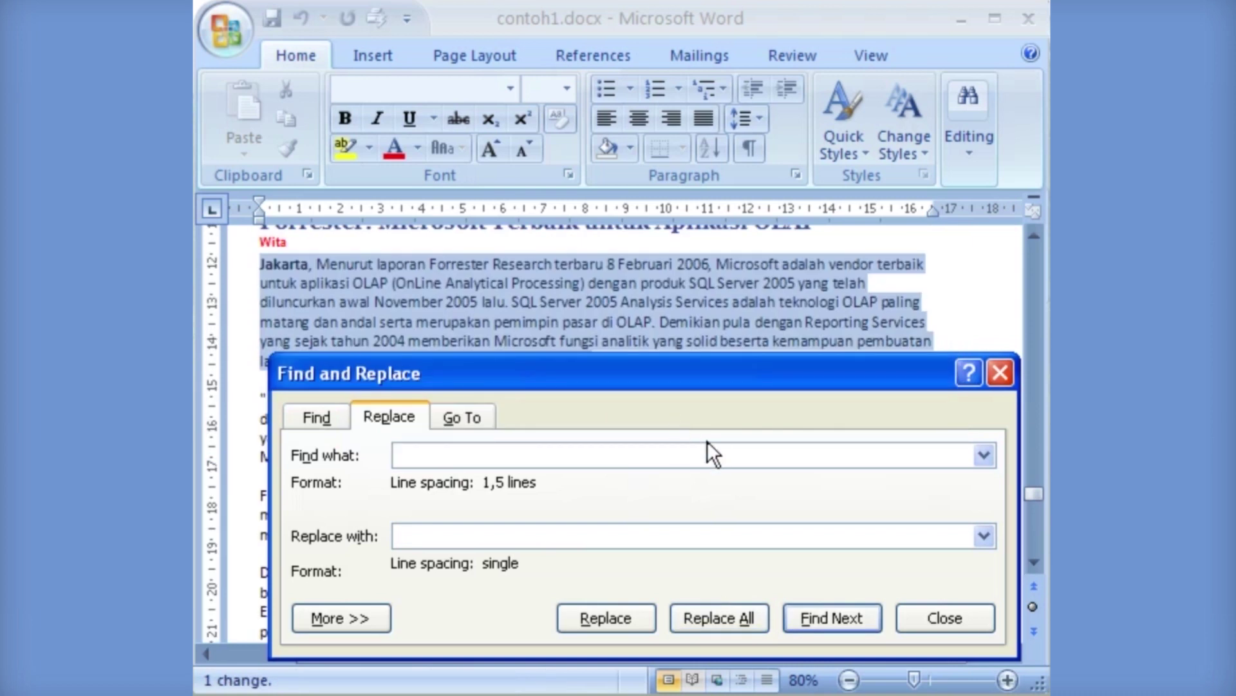
{"action": "left_click", "coordinate": [910, 615]}
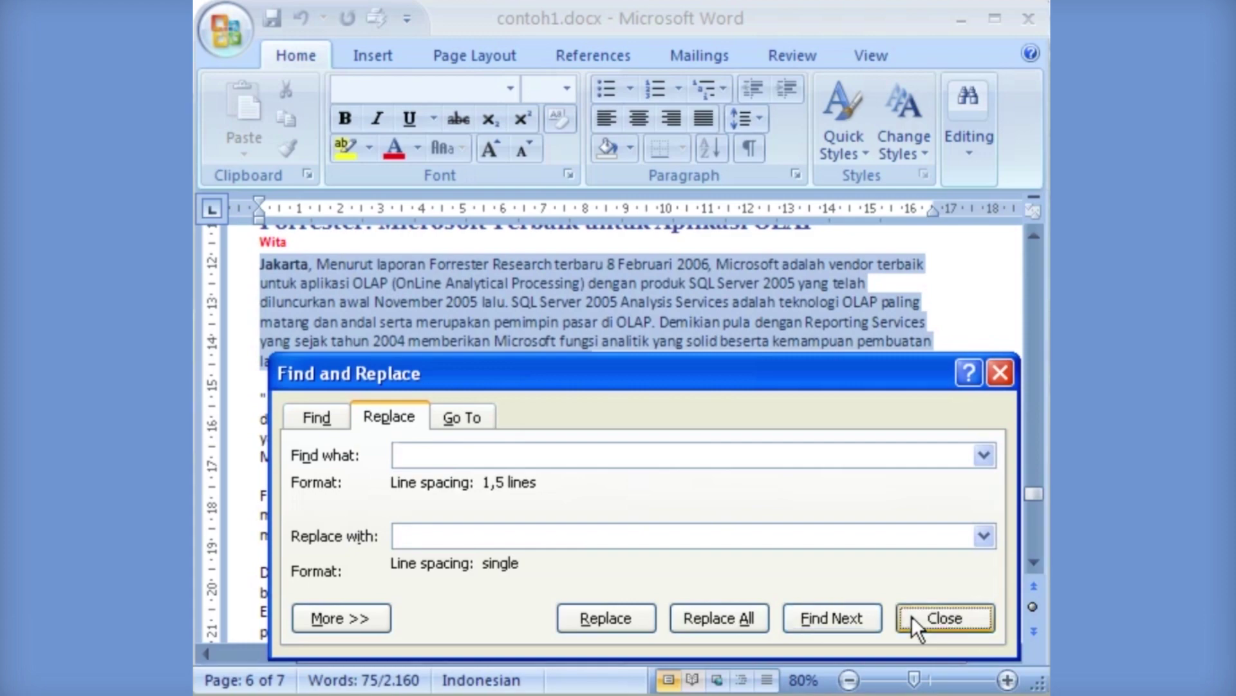